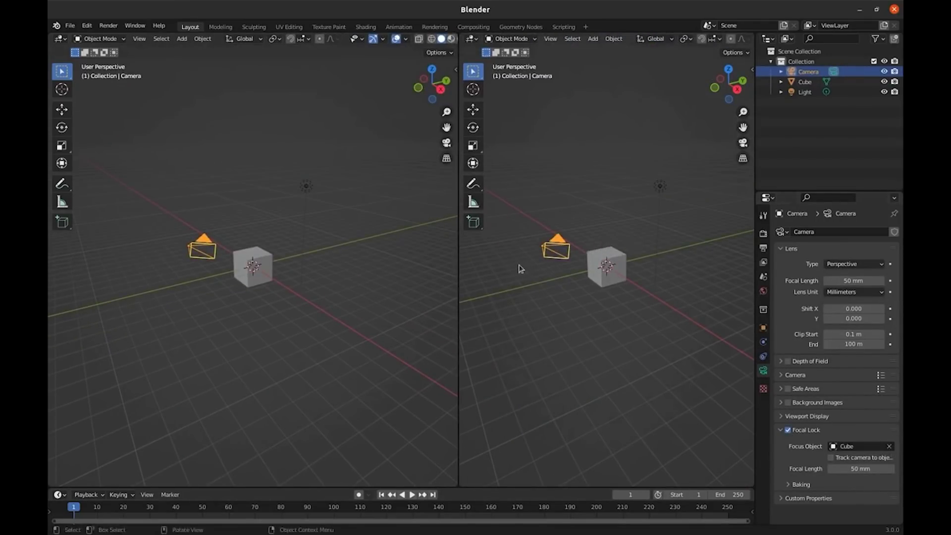
View the scene through the camera and move it while Focal Lock keeps it tracking the cube.
{"action": "key", "text": "KP_0"}
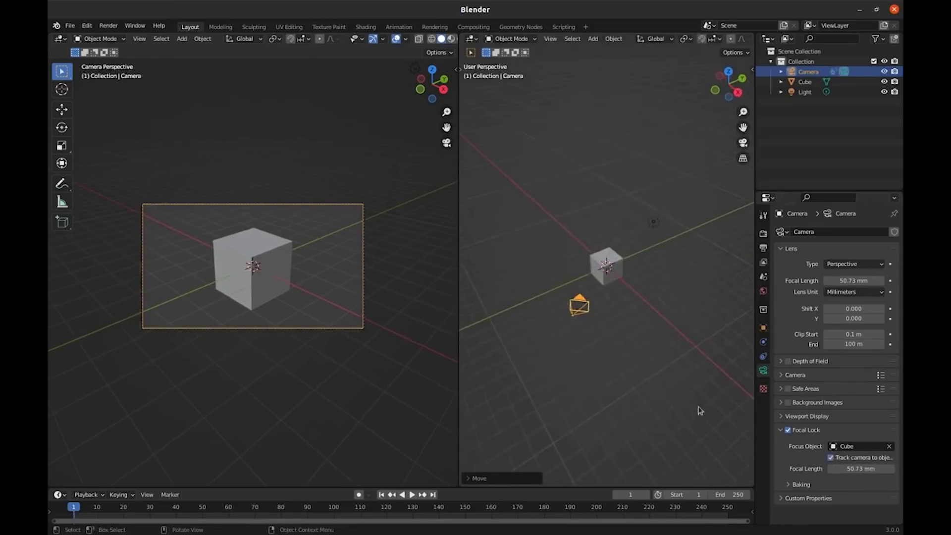
{"action": "key", "text": "g"}
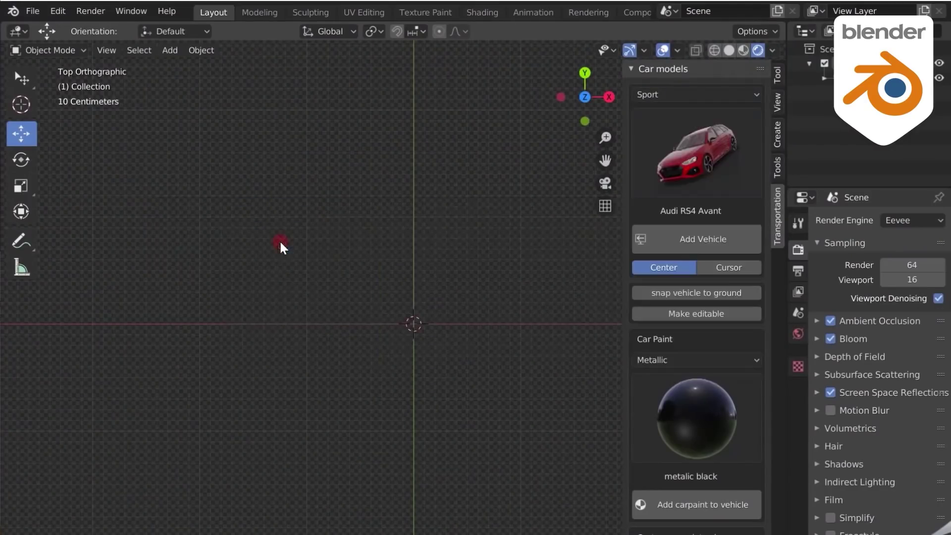
Add the Audi RS4 Avant to the scene and inspect it from another angle.
{"action": "left_click", "coordinate": [691, 237]}
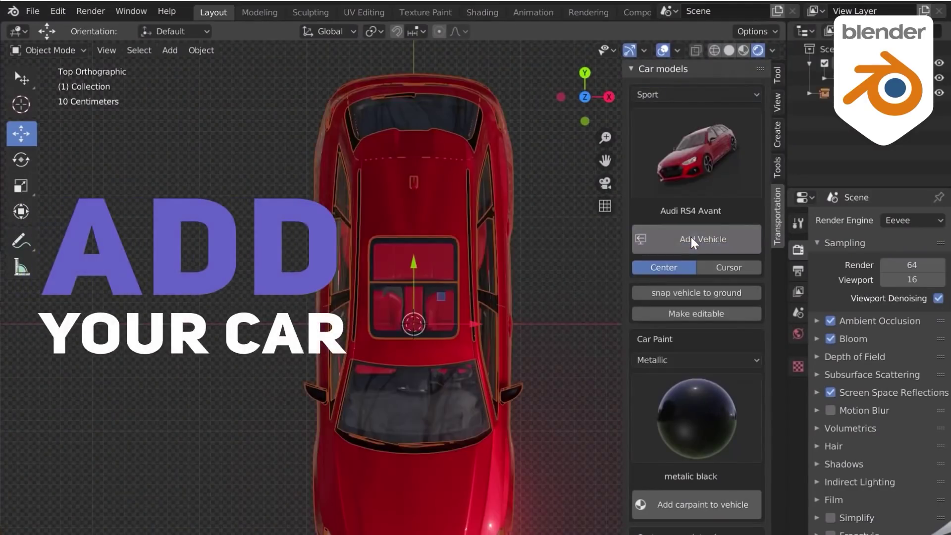
{"action": "middle_click_drag", "start_coordinate": [489, 343], "coordinate": [382, 339]}
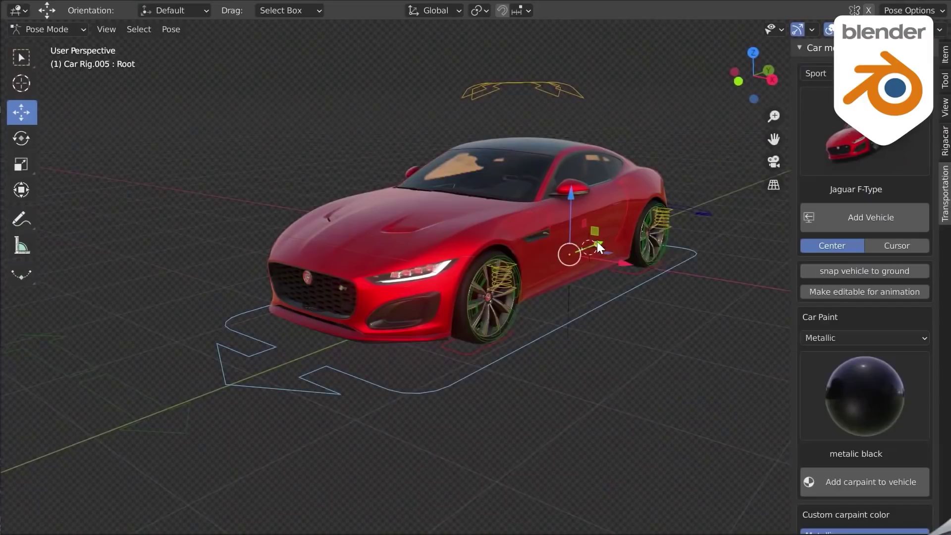
{"action": "left_click_drag", "start_coordinate": [600, 246], "coordinate": [502, 300]}
{"action": "right_click", "coordinate": [502, 300]}
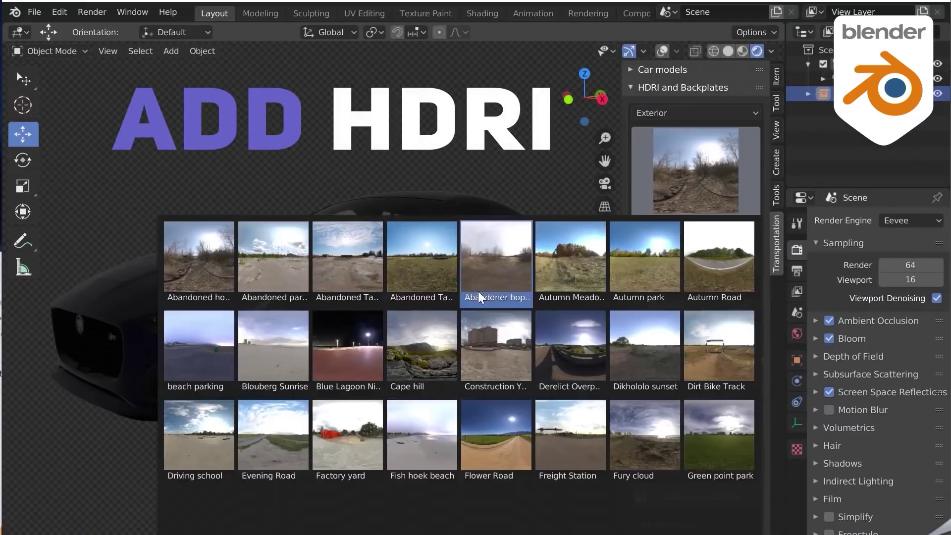
Light the car with the Abandoned hopper terminal 02 HDRI.
{"action": "left_click", "coordinate": [217, 253]}
{"action": "left_click", "coordinate": [693, 258]}
{"action": "middle_click_drag", "start_coordinate": [545, 277], "coordinate": [287, 273]}
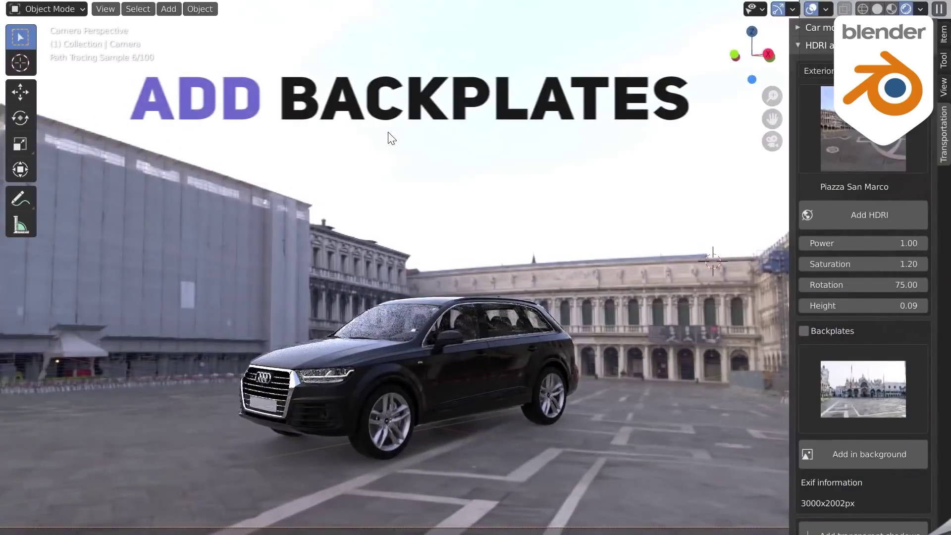
Show the Piazza San Marco basilica backplate behind the car.
{"action": "left_click", "coordinate": [863, 385]}
{"action": "left_click", "coordinate": [855, 460]}
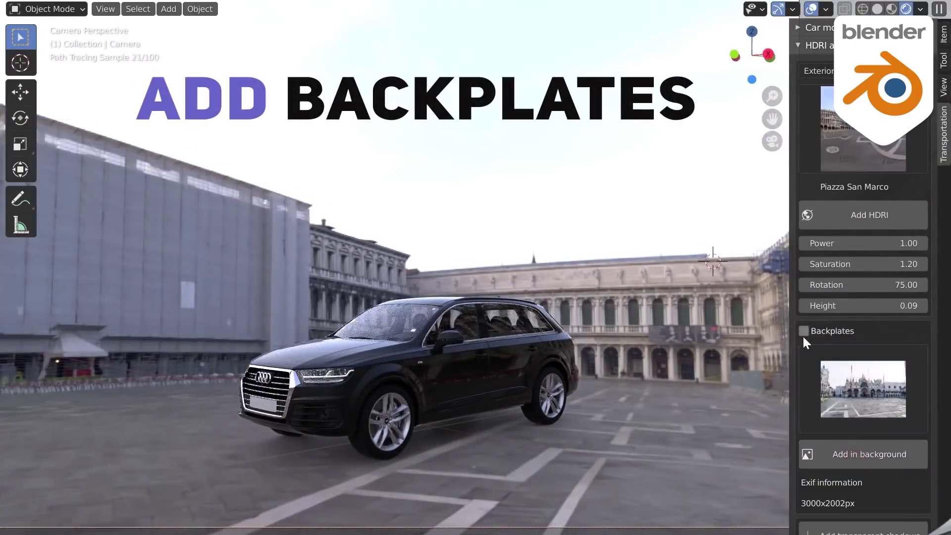
{"action": "left_click", "coordinate": [804, 331]}
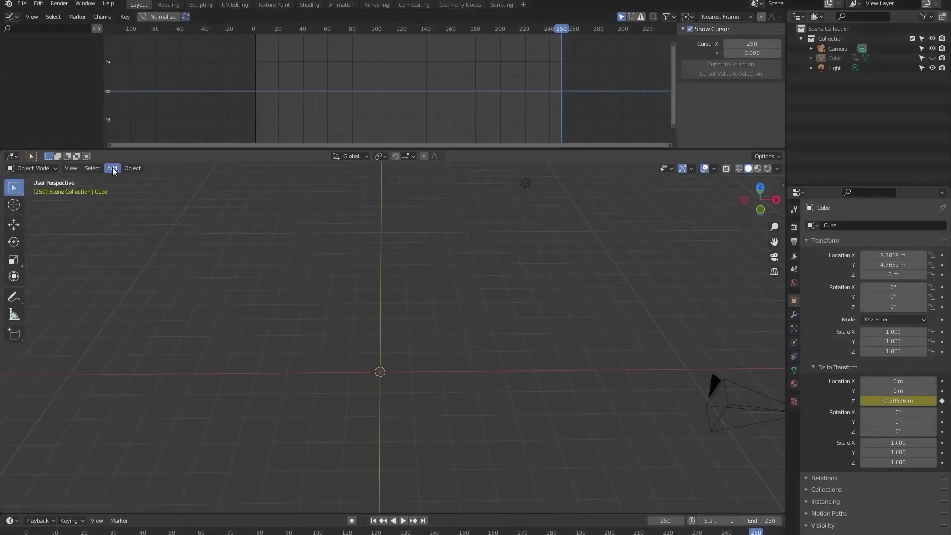
Add an audio waveform curve with its default settings.
{"action": "left_click", "coordinate": [112, 168]}
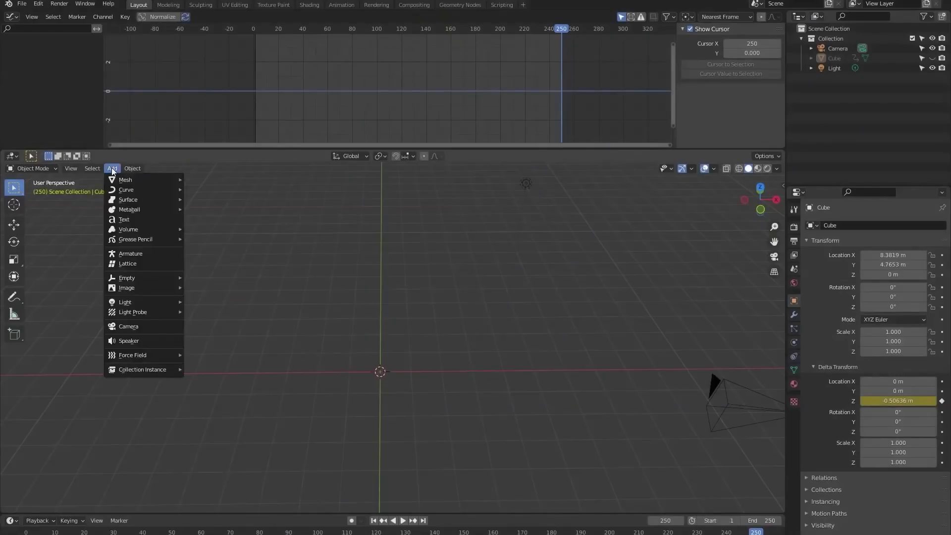
{"action": "mouse_move", "coordinate": [166, 189]}
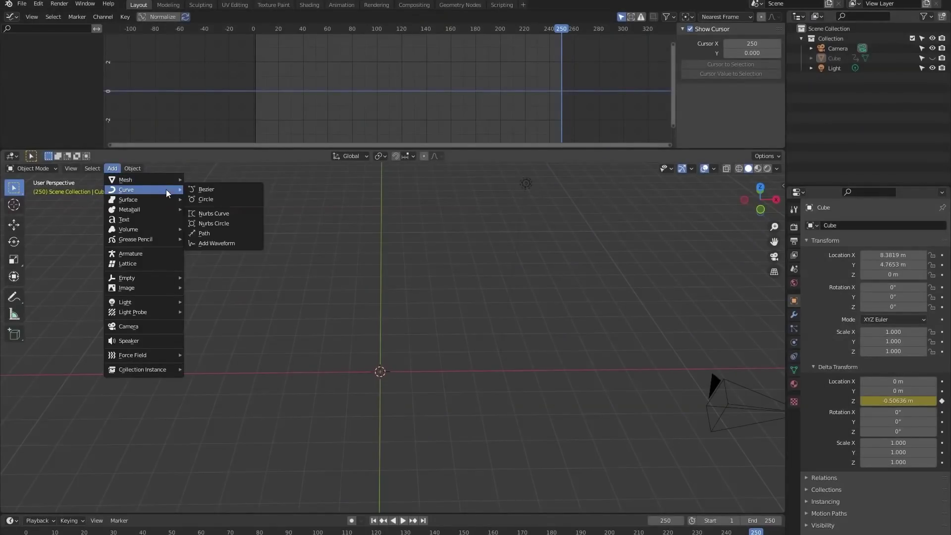
{"action": "left_click", "coordinate": [242, 244]}
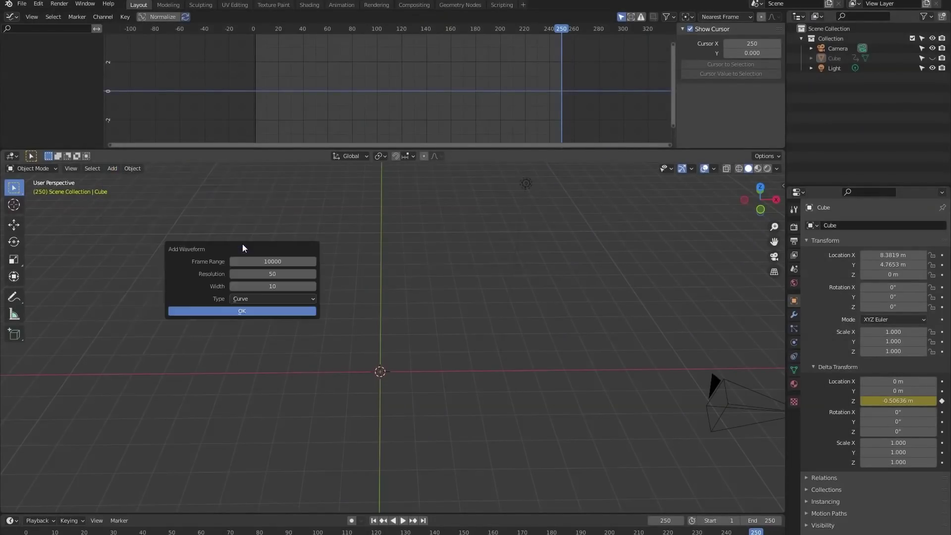
{"action": "left_click", "coordinate": [257, 312]}
Bake mixkit-party-robot-1254.mp3 into the Animation Data Holder's curve so the waveform ripples.
{"action": "left_click", "coordinate": [380, 353]}
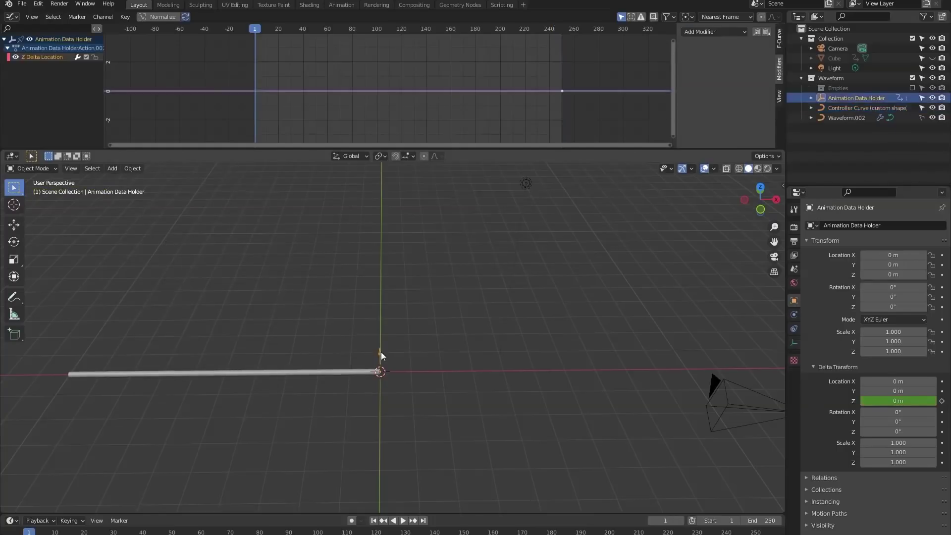
{"action": "middle_click_drag", "start_coordinate": [382, 352], "coordinate": [353, 353]}
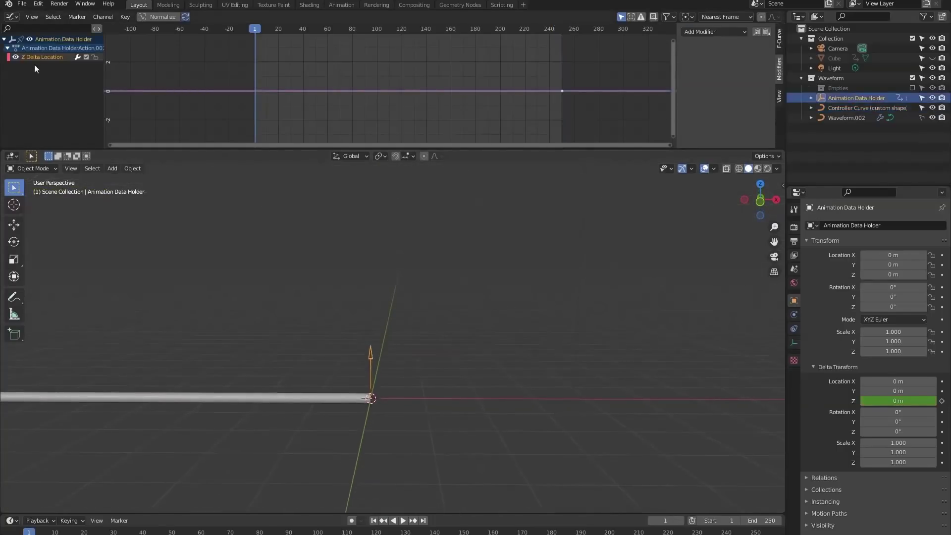
{"action": "left_click", "coordinate": [125, 17]}
{"action": "left_click", "coordinate": [189, 84]}
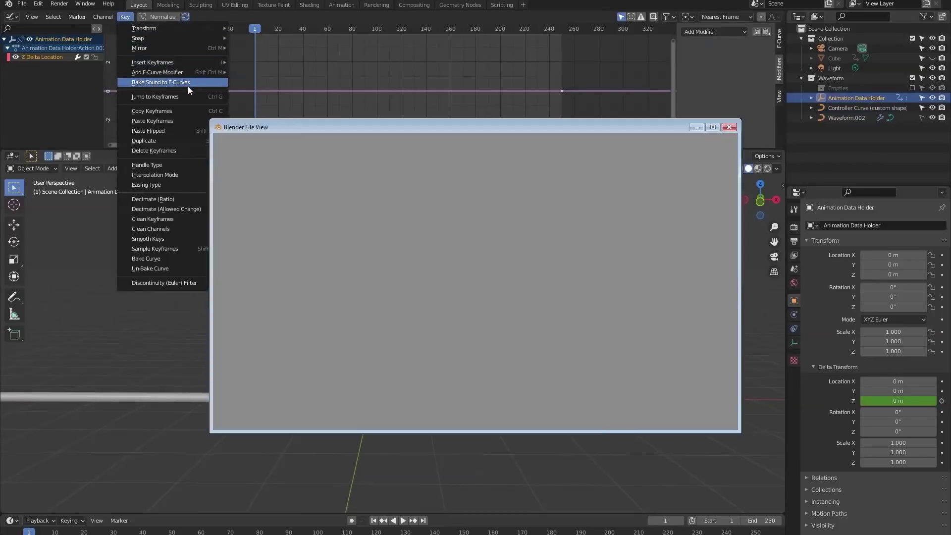
{"action": "left_click", "coordinate": [406, 173]}
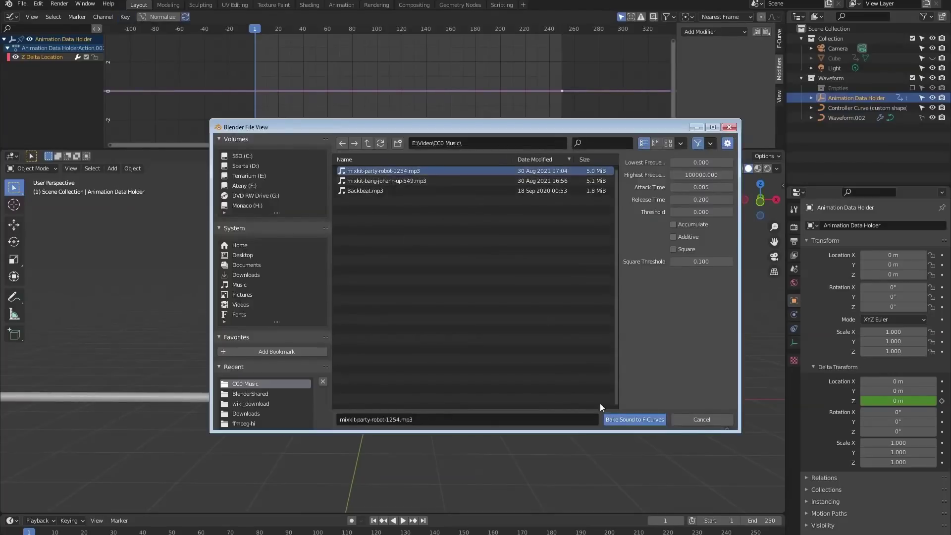
{"action": "left_click", "coordinate": [625, 419]}
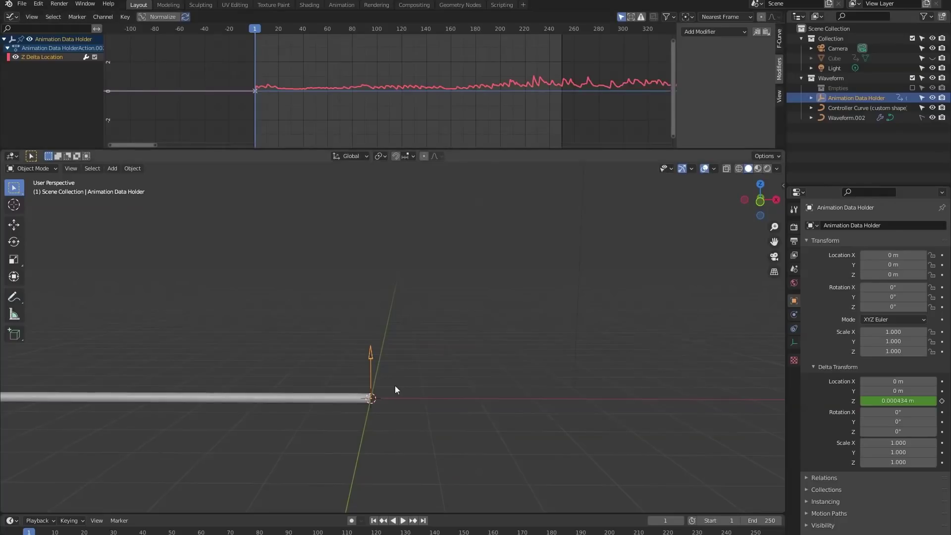
{"action": "middle_click_drag", "start_coordinate": [318, 364], "coordinate": [281, 369]}
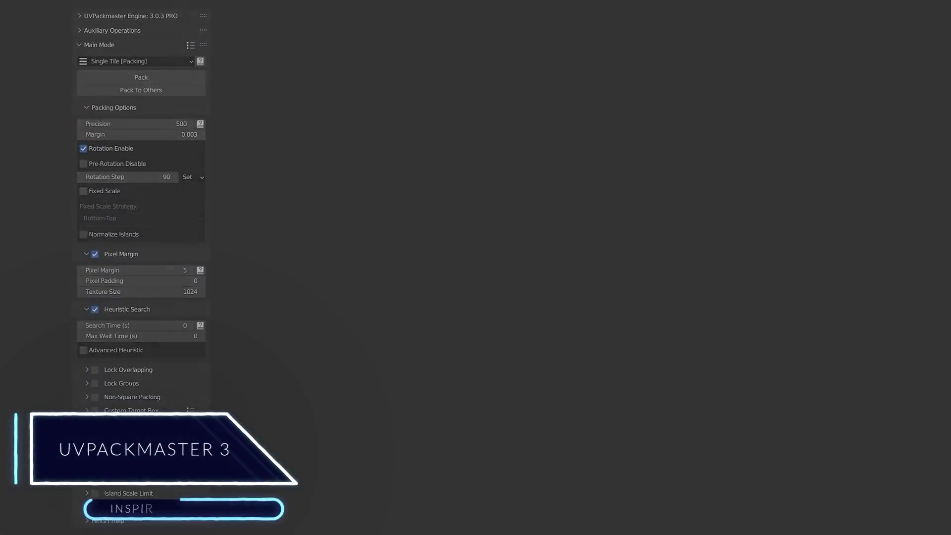
Cycle UVPackmaster Main Mode through Tiles, Groups To Tiles with a manual grouping scheme, and Aligning Tools.
{"action": "left_click", "coordinate": [386, 98]}
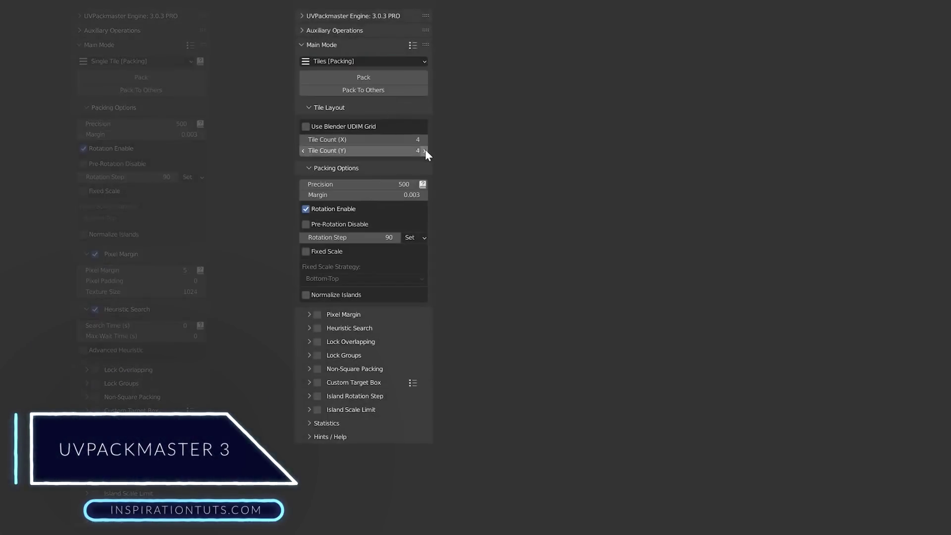
{"action": "left_click", "coordinate": [573, 111]}
{"action": "left_click", "coordinate": [545, 108]}
{"action": "left_click", "coordinate": [597, 274]}
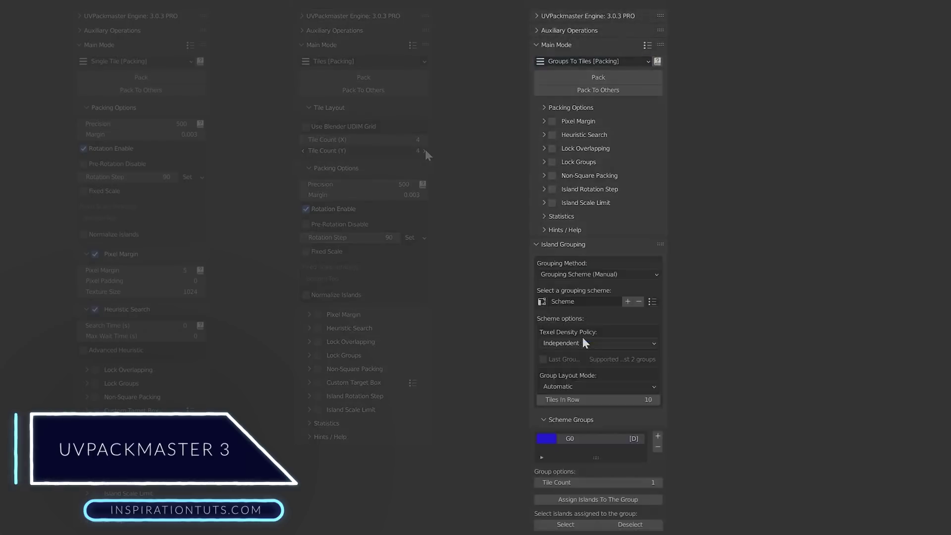
{"action": "left_click", "coordinate": [834, 156]}
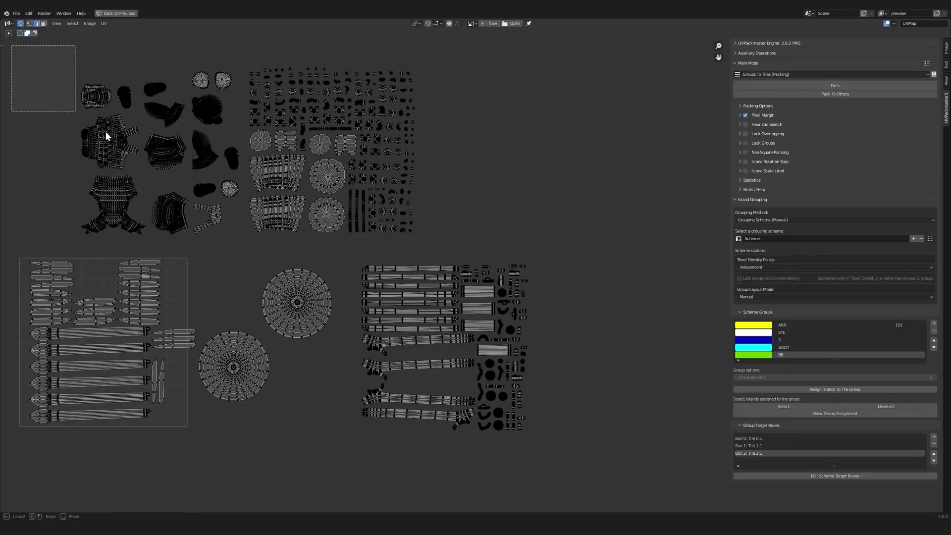
Pack all UV islands, then switch to Groups To Tiles with a new manual grouping scheme.
{"action": "left_click_drag", "start_coordinate": [10, 45], "coordinate": [568, 462]}
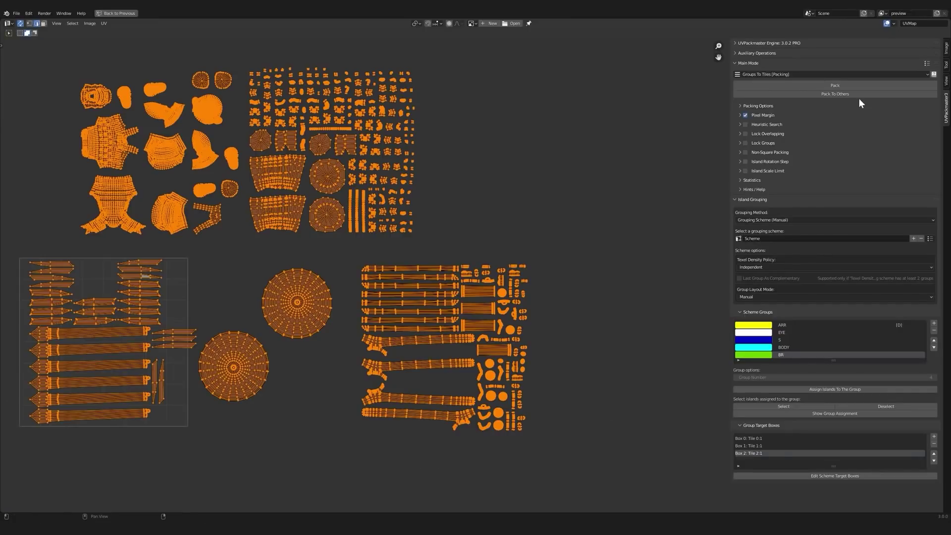
{"action": "left_click", "coordinate": [859, 86]}
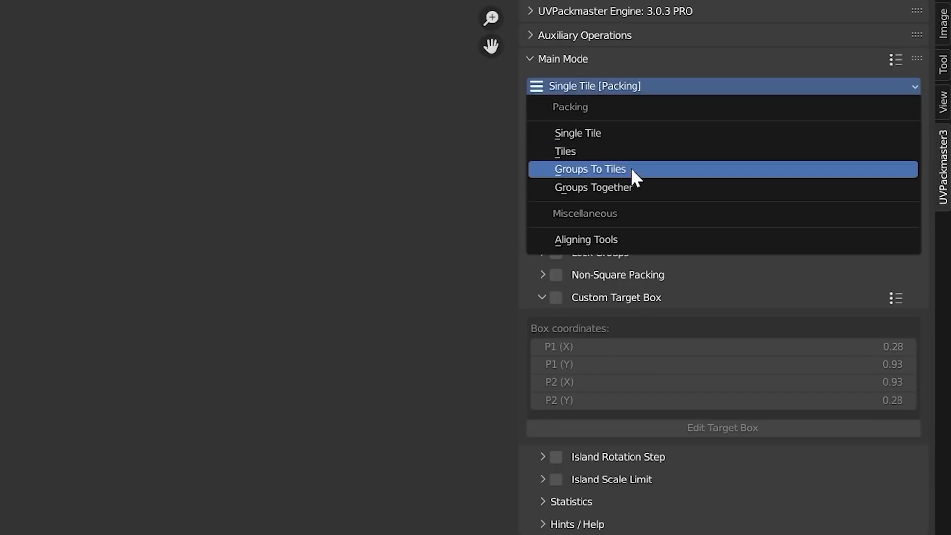
{"action": "left_click", "coordinate": [630, 169]}
{"action": "left_click", "coordinate": [718, 58]}
{"action": "left_click", "coordinate": [702, 159]}
{"action": "left_click", "coordinate": [708, 105]}
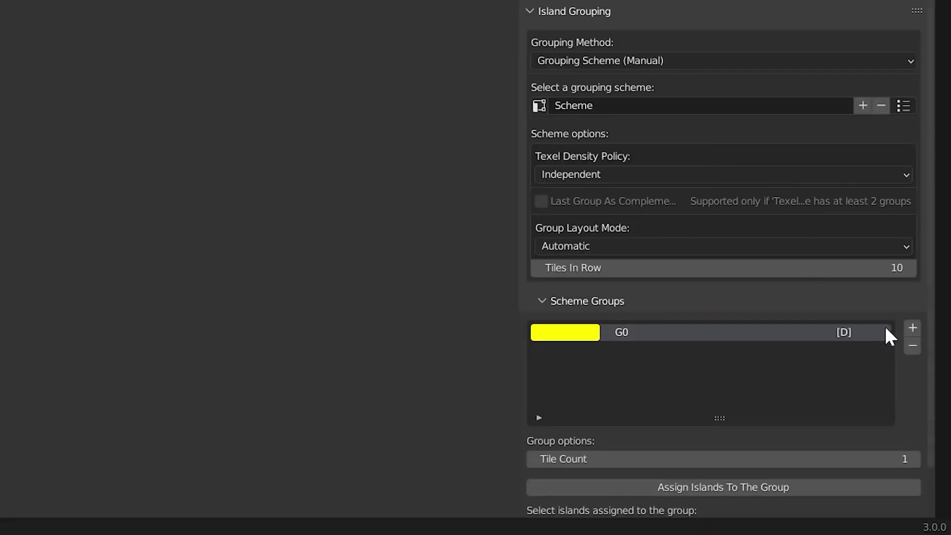
Add island groups and rename them EYE, S, BODY and BR.
{"action": "left_click", "coordinate": [913, 327]}
{"action": "left_click", "coordinate": [912, 328]}
{"action": "left_click", "coordinate": [913, 327]}
{"action": "left_click", "coordinate": [912, 327]}
{"action": "left_click", "coordinate": [685, 339]}
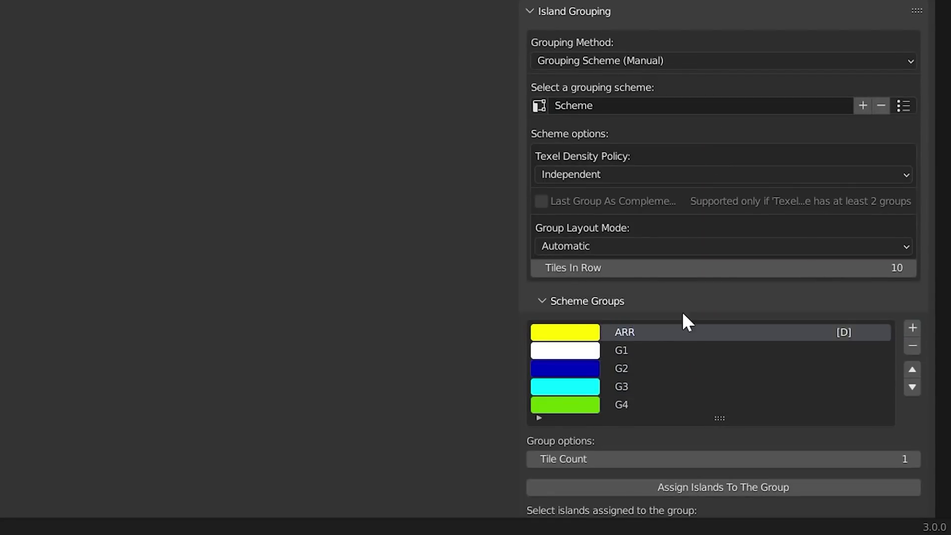
{"action": "double_click", "coordinate": [694, 350]}
{"action": "type", "text": "EYE"}
{"action": "double_click", "coordinate": [699, 368]}
{"action": "type", "text": "S"}
{"action": "double_click", "coordinate": [703, 386]}
{"action": "type", "text": "BODY"}
{"action": "double_click", "coordinate": [700, 404]}
{"action": "type", "text": "BR"}
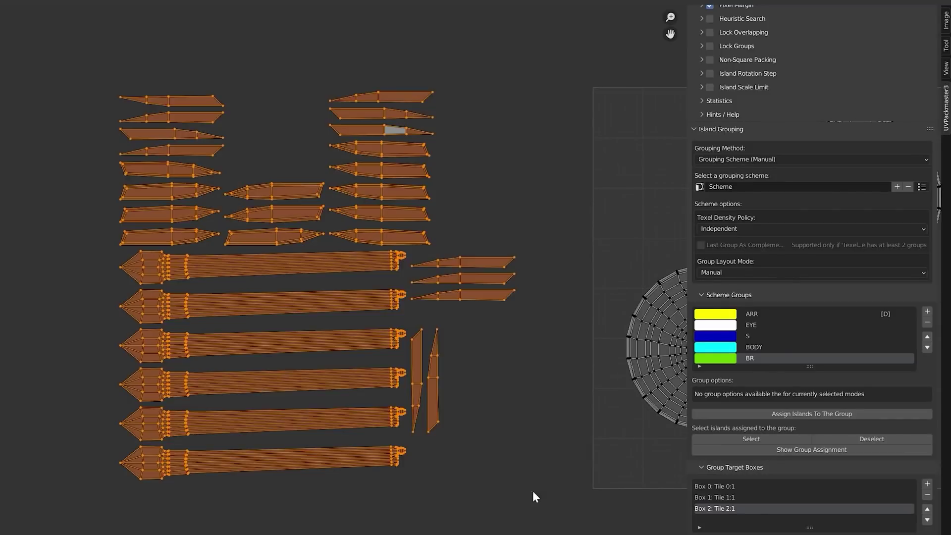
Assign the two circular islands to EYE and select the small upper-left islands.
{"action": "left_click", "coordinate": [751, 325]}
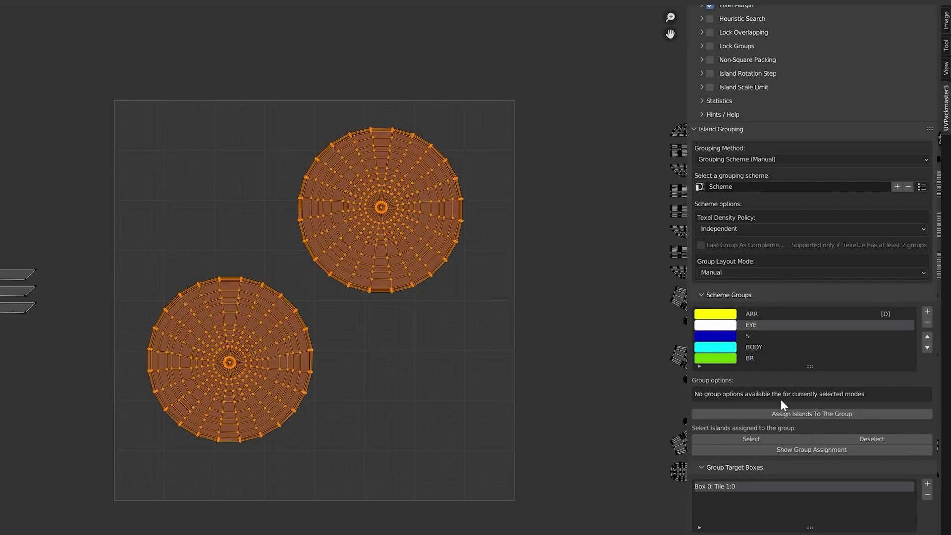
{"action": "left_click", "coordinate": [787, 414]}
{"action": "left_click_drag", "start_coordinate": [254, 70], "coordinate": [618, 358]}
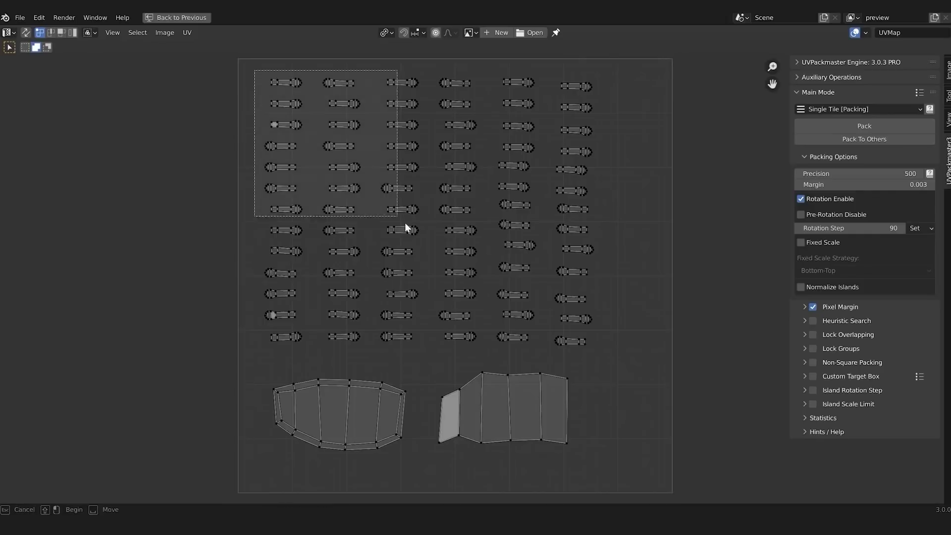
Apply an Island Scale Limit to the selected island, then repack all islands to fill the tile.
{"action": "left_click", "coordinate": [838, 405]}
{"action": "left_click", "coordinate": [813, 404]}
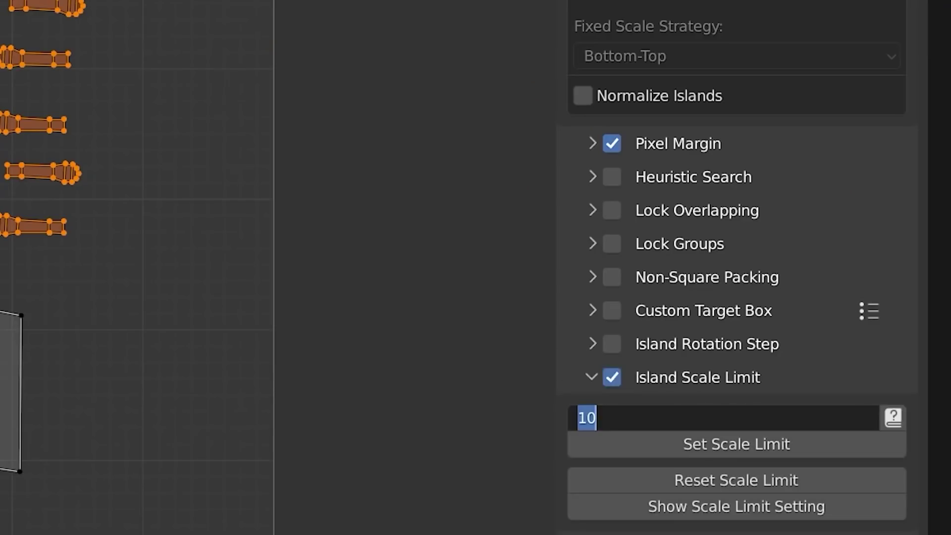
{"action": "left_click", "coordinate": [762, 438]}
{"action": "key", "text": "l"}
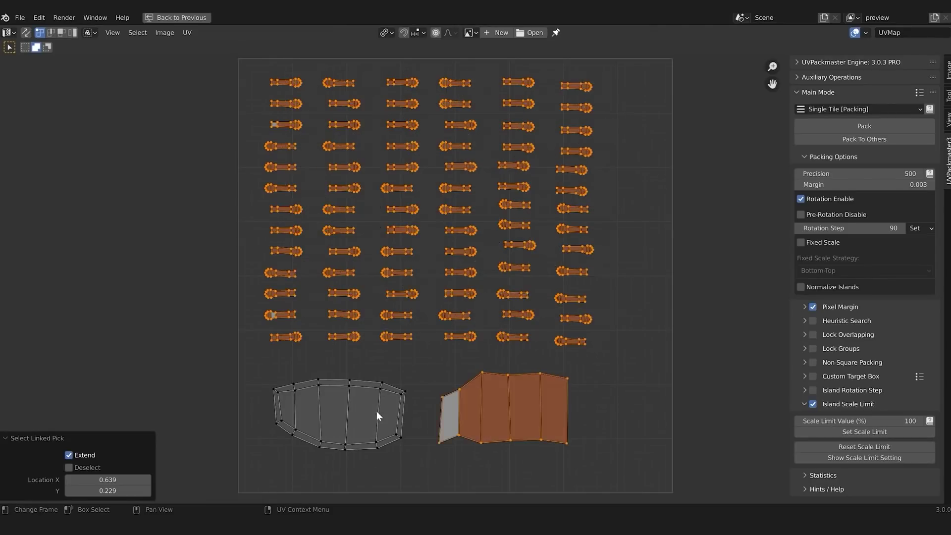
{"action": "left_click", "coordinate": [830, 125]}
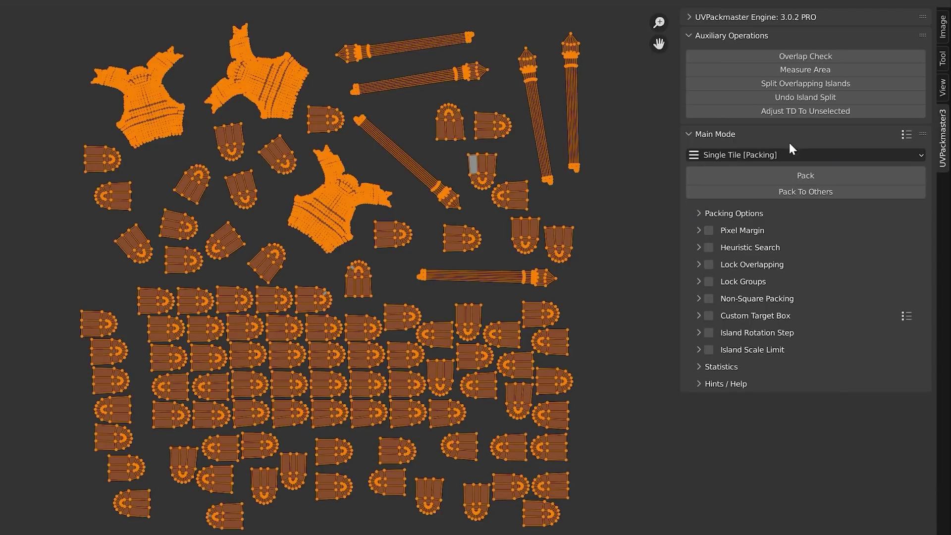
In Aligning Tools, enable Check and Correct Vertices and stack the similar circle and blade islands.
{"action": "left_click", "coordinate": [793, 155]}
{"action": "left_click", "coordinate": [815, 271]}
{"action": "left_click", "coordinate": [849, 186]}
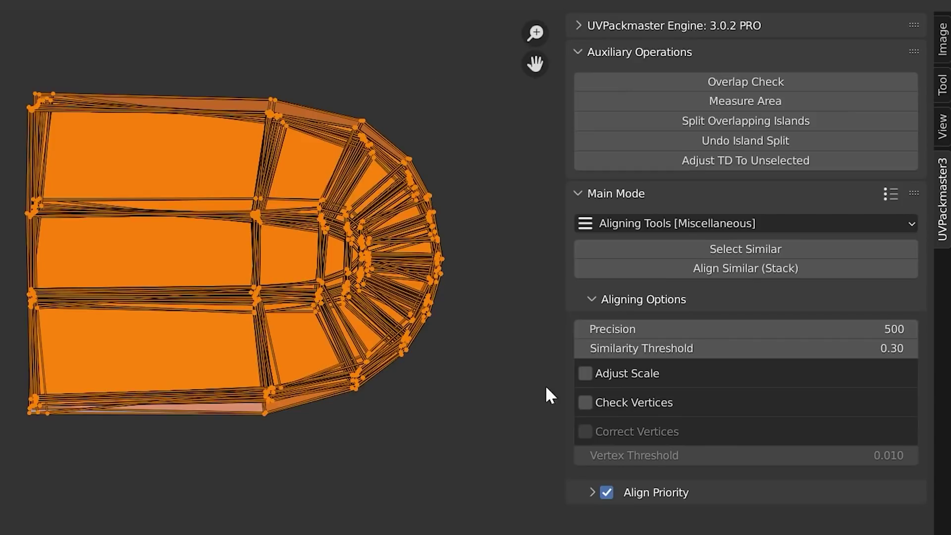
{"action": "left_click", "coordinate": [693, 280]}
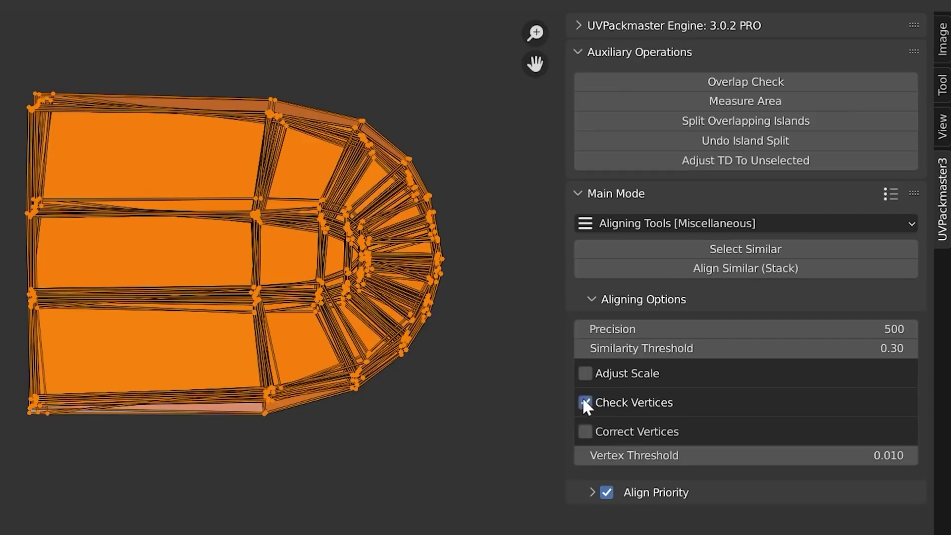
{"action": "left_click", "coordinate": [694, 299]}
{"action": "left_click", "coordinate": [809, 269]}
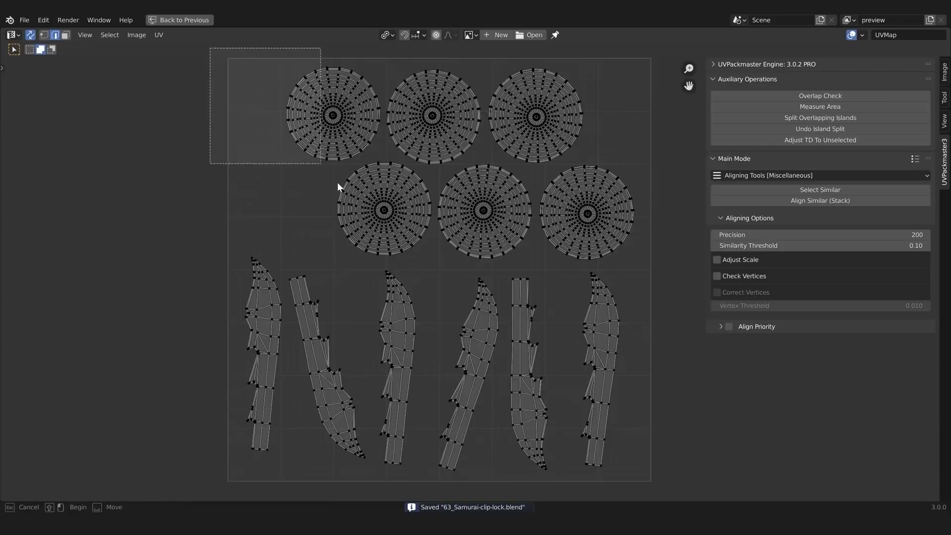
{"action": "left_click_drag", "start_coordinate": [338, 186], "coordinate": [650, 471]}
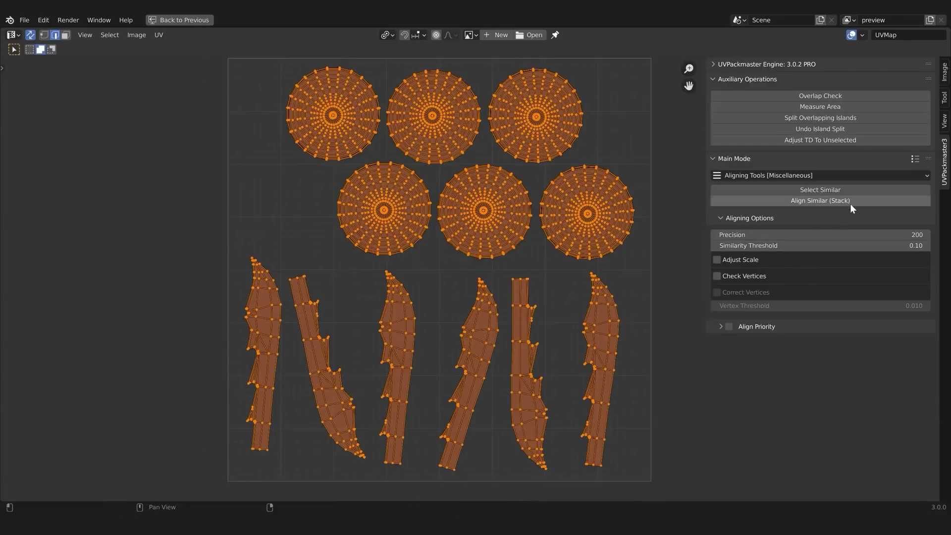
{"action": "left_click", "coordinate": [852, 201]}
Return to Single Tile, set Lock Overlapping to Exact, and pack the left island group.
{"action": "left_click", "coordinate": [841, 175]}
{"action": "left_click", "coordinate": [854, 201]}
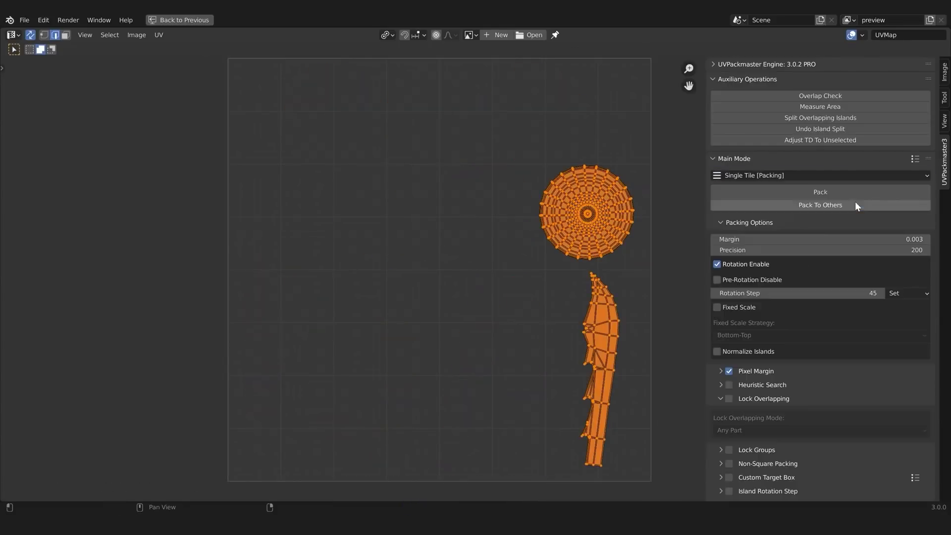
{"action": "left_click", "coordinate": [373, 245]}
{"action": "left_click", "coordinate": [489, 303]}
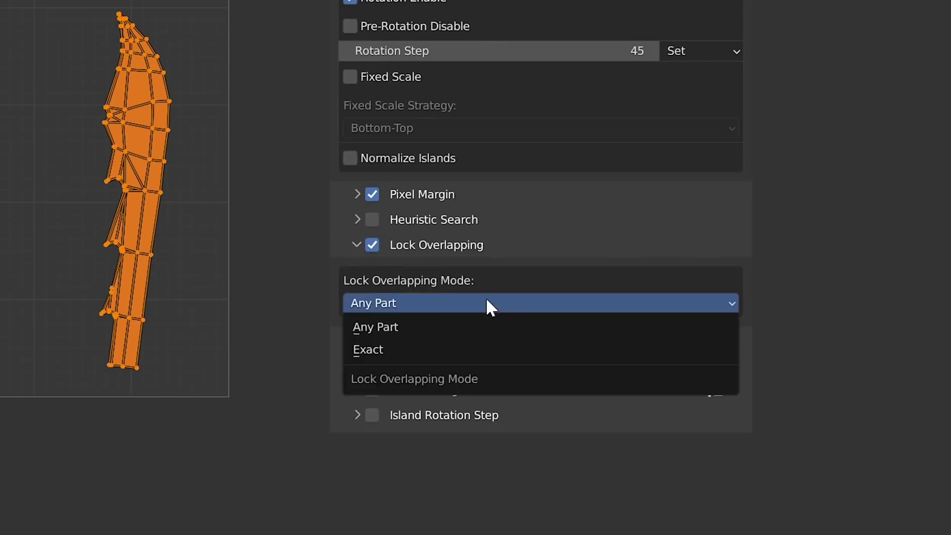
{"action": "left_click", "coordinate": [510, 349]}
{"action": "left_click_drag", "start_coordinate": [245, 73], "coordinate": [501, 345]}
{"action": "left_click", "coordinate": [857, 193]}
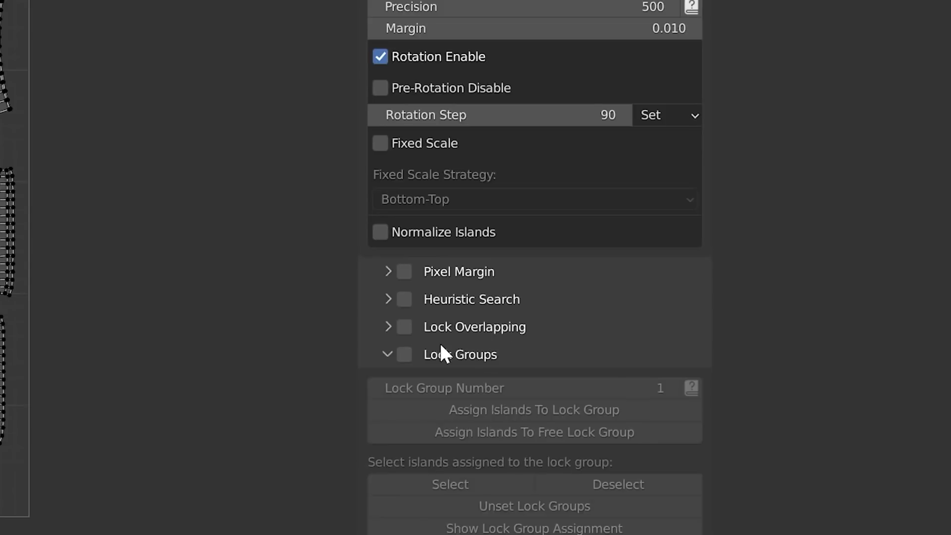
Put the selected islands in a free lock group and repack everything keeping lock groups together.
{"action": "left_click", "coordinate": [405, 355]}
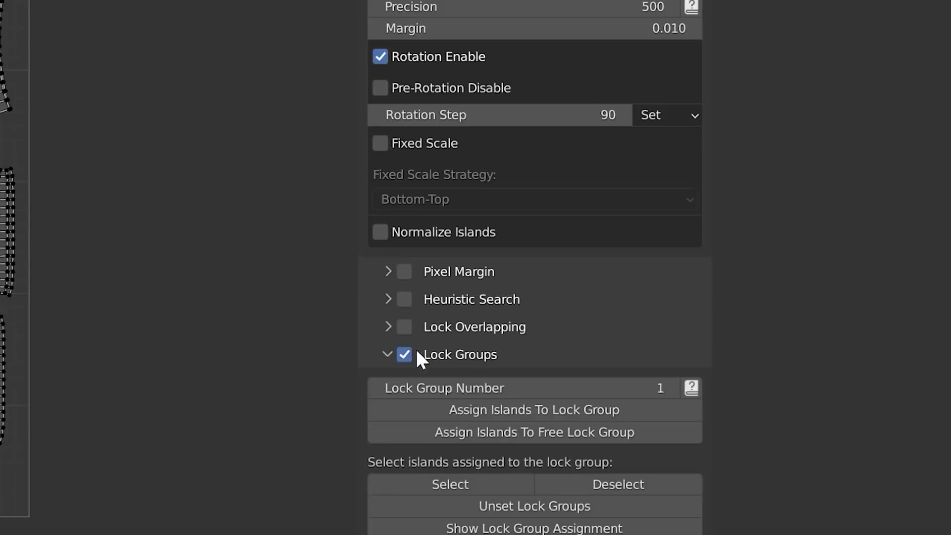
{"action": "left_click", "coordinate": [467, 429]}
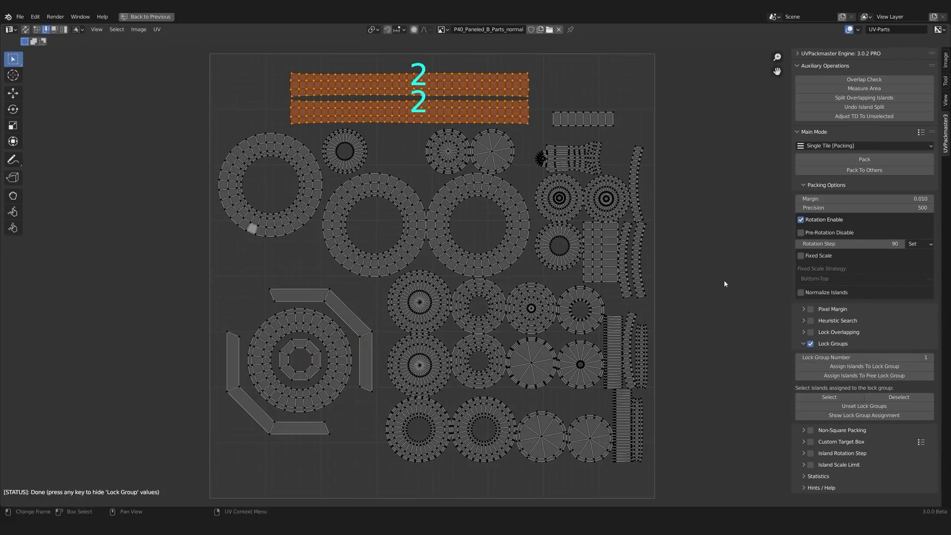
{"action": "key", "text": "a"}
{"action": "left_click", "coordinate": [801, 162]}
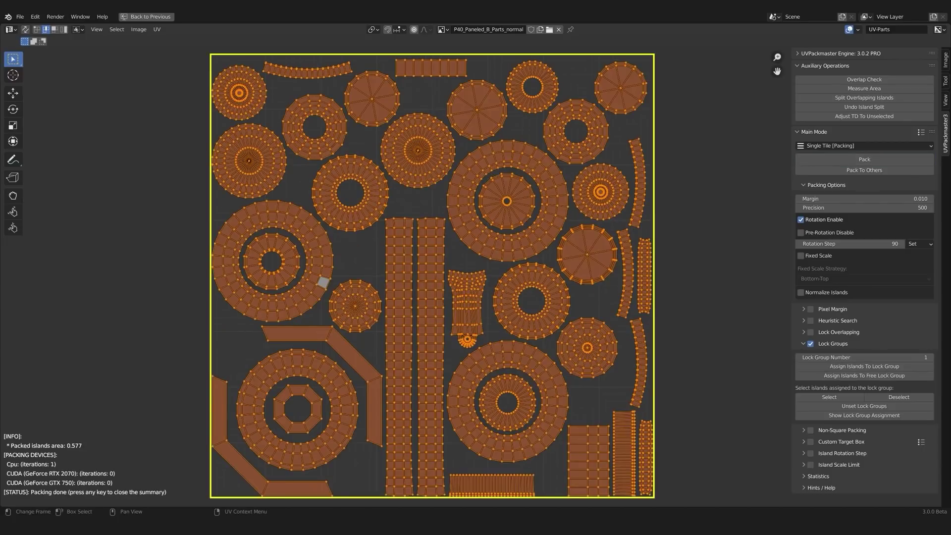
{"action": "left_click", "coordinate": [864, 416]}
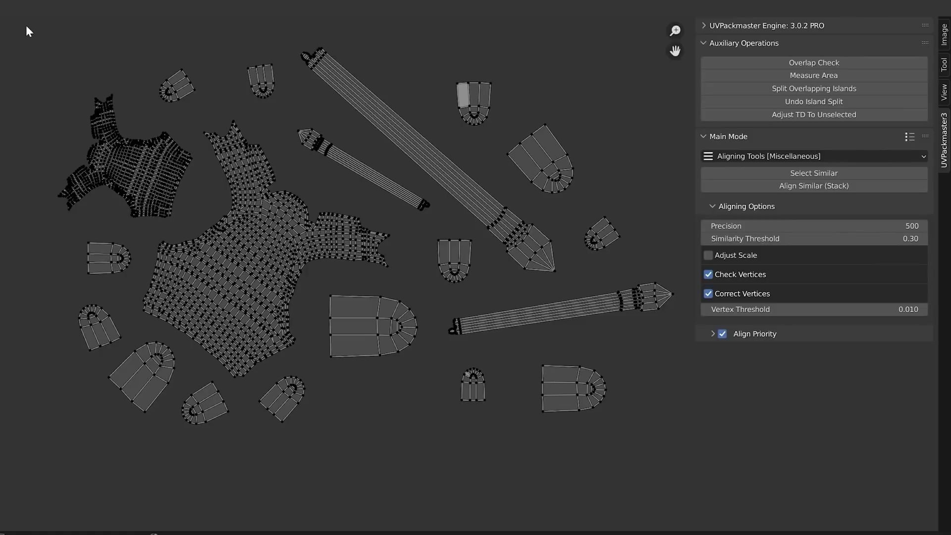
Stack similar islands in the new layout with Adjust Scale enabled.
{"action": "left_click_drag", "start_coordinate": [25, 21], "coordinate": [675, 490]}
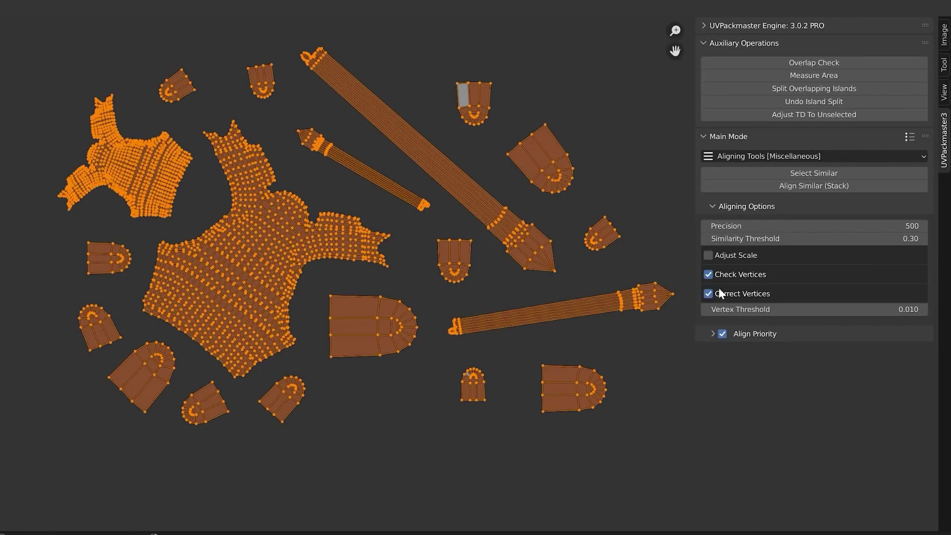
{"action": "left_click", "coordinate": [708, 255]}
{"action": "left_click", "coordinate": [867, 187]}
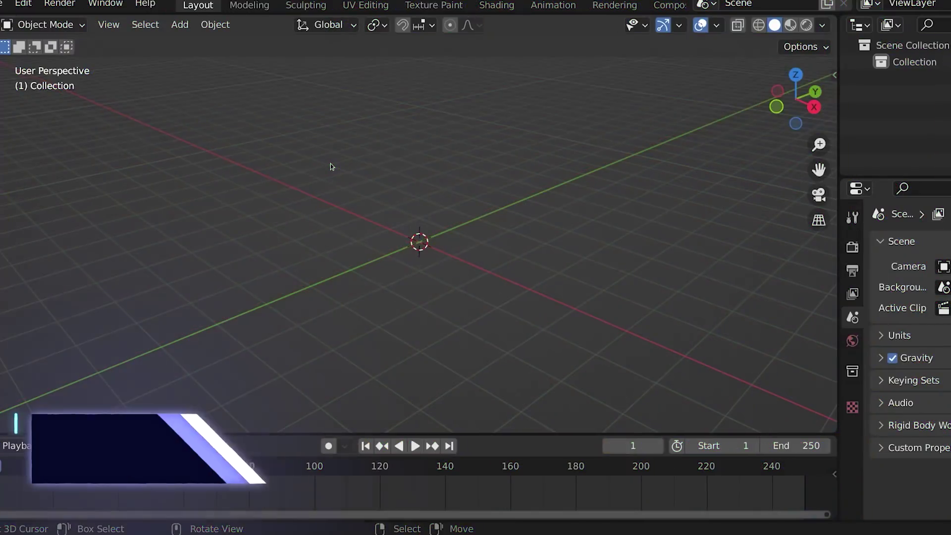
Add a male base human in the Rigify Metarig pose, plus a head mesh.
{"action": "key", "text": "shift+a"}
{"action": "mouse_move", "coordinate": [332, 166]}
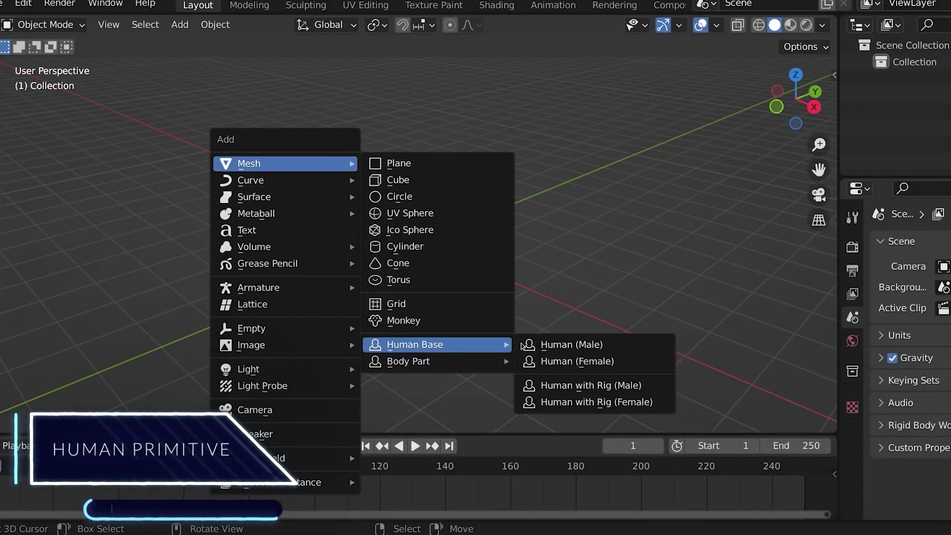
{"action": "left_click", "coordinate": [524, 345]}
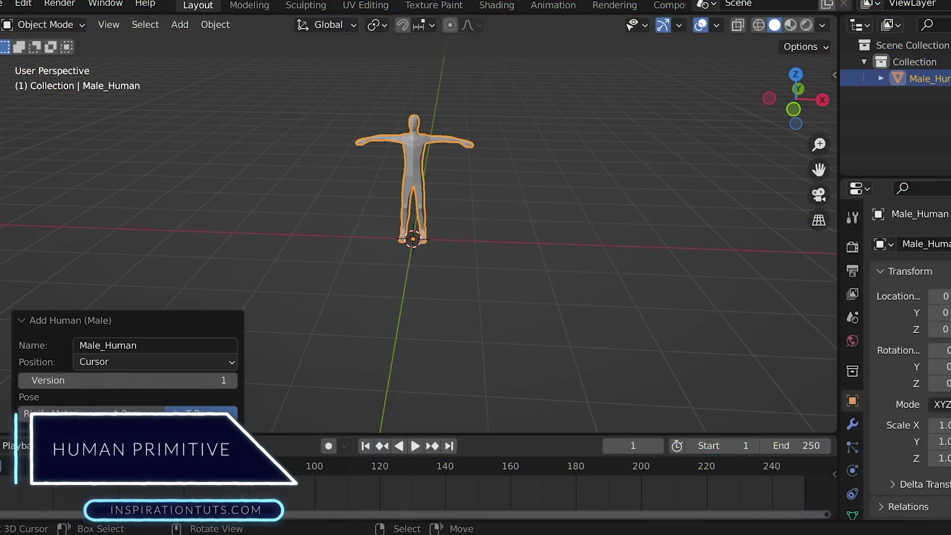
{"action": "left_click", "coordinate": [55, 413]}
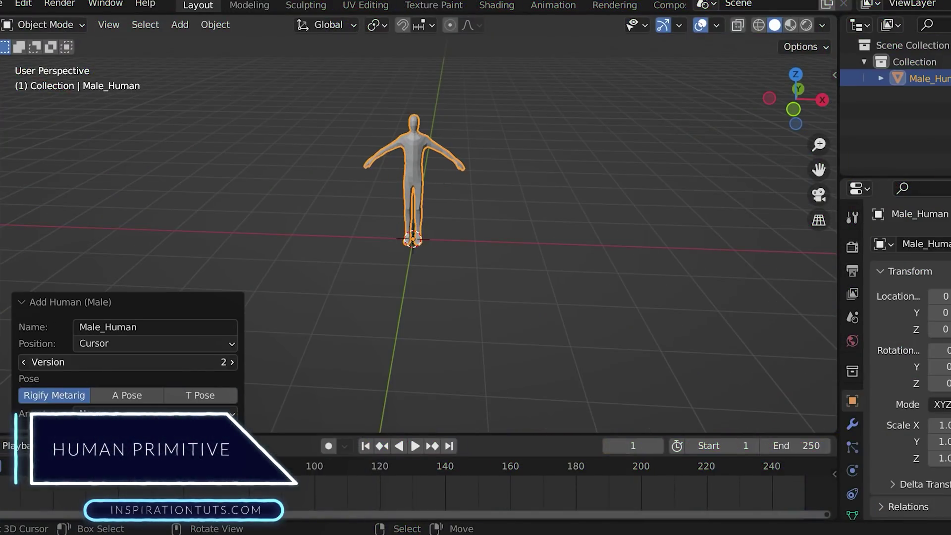
{"action": "mouse_move", "coordinate": [627, 150]}
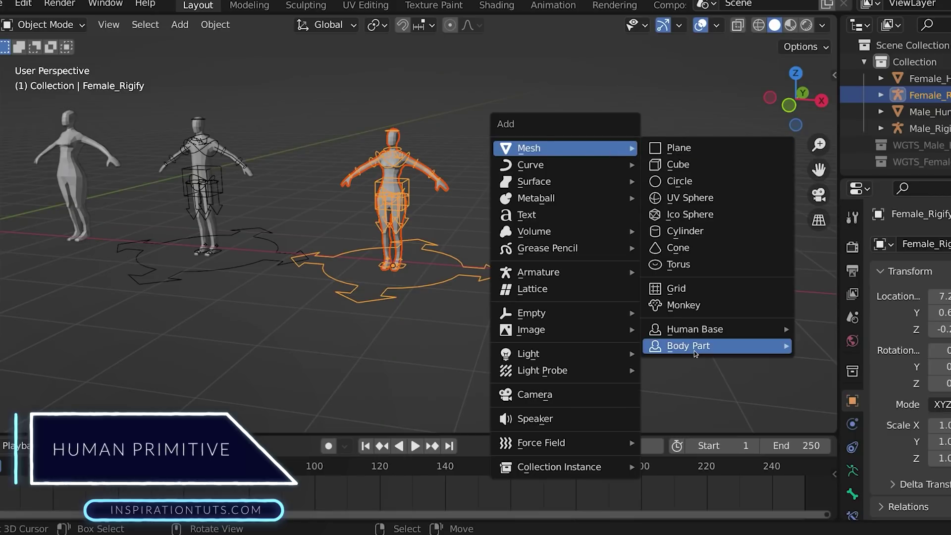
{"action": "mouse_move", "coordinate": [695, 351]}
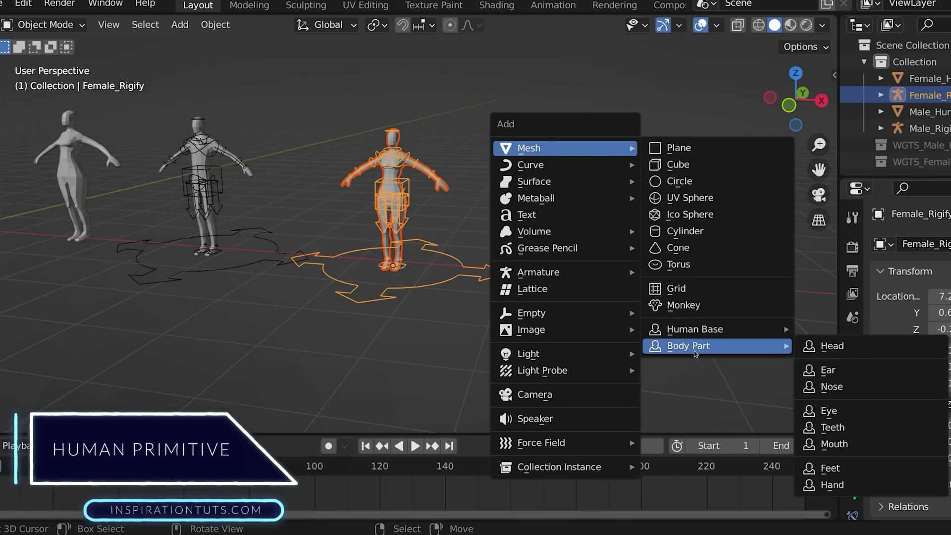
{"action": "left_click", "coordinate": [822, 349]}
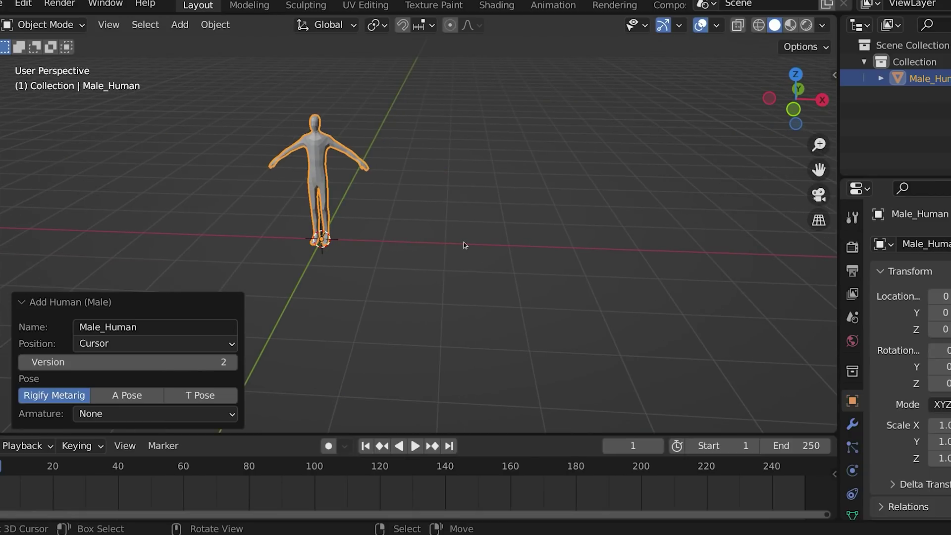
Add a female base human in the Rigify Metarig pose.
{"action": "key", "text": "shift+a"}
{"action": "mouse_move", "coordinate": [462, 192]}
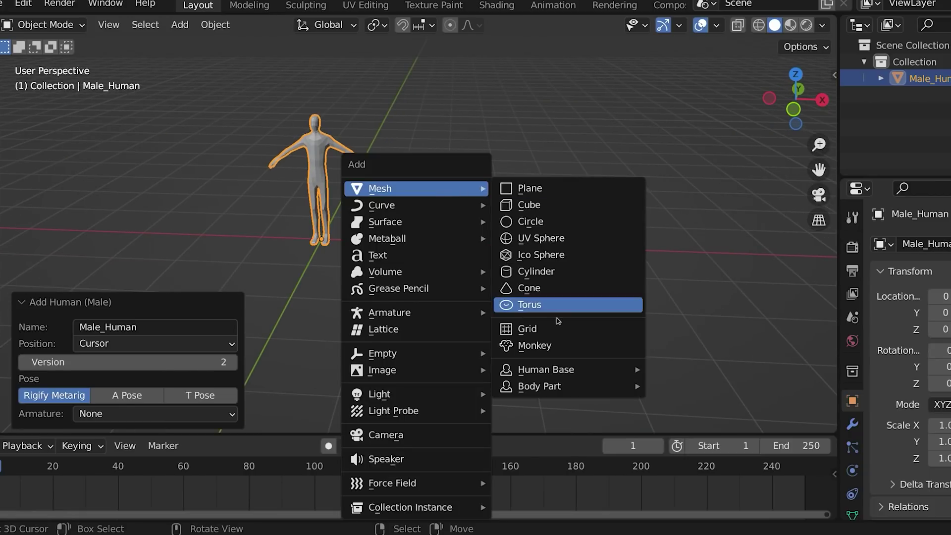
{"action": "left_click", "coordinate": [687, 387]}
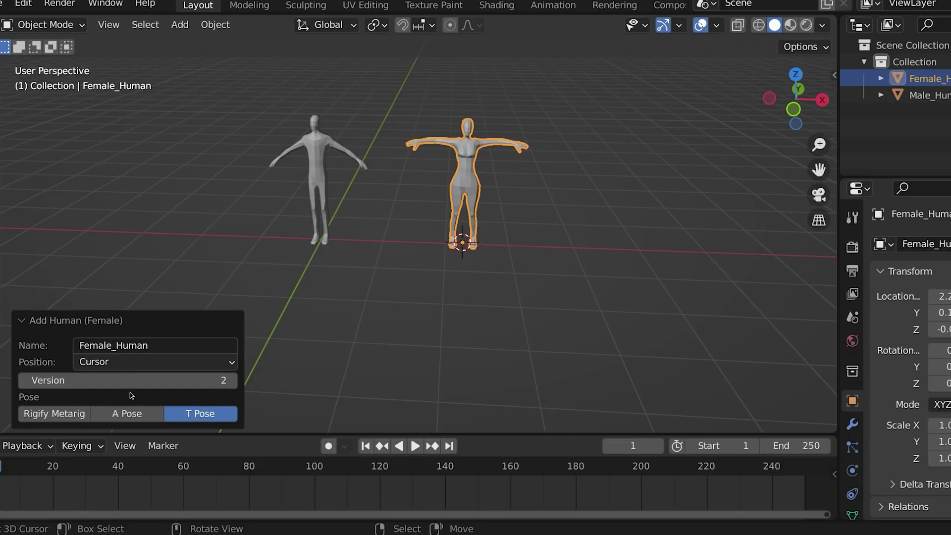
{"action": "left_click", "coordinate": [58, 413]}
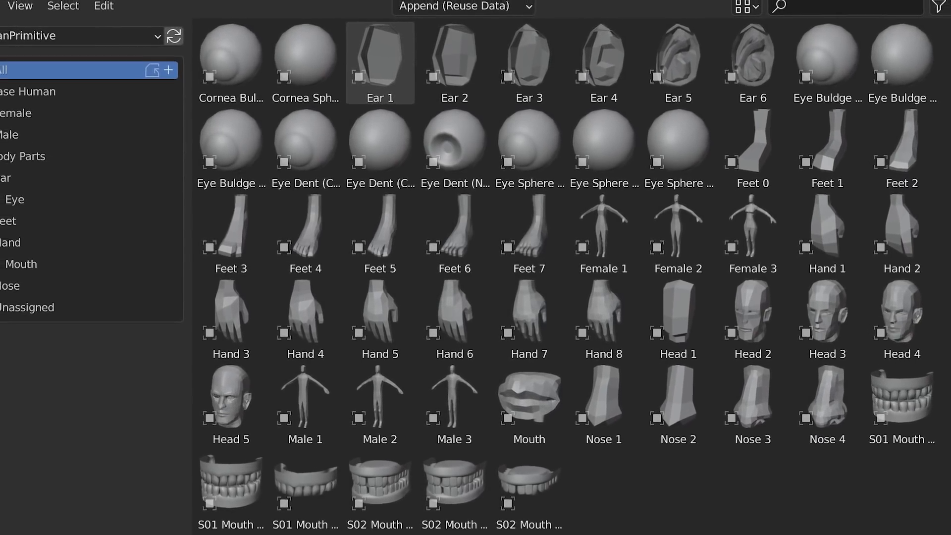
Add a rigged male human and a rigged female human.
{"action": "key", "text": "shift+a"}
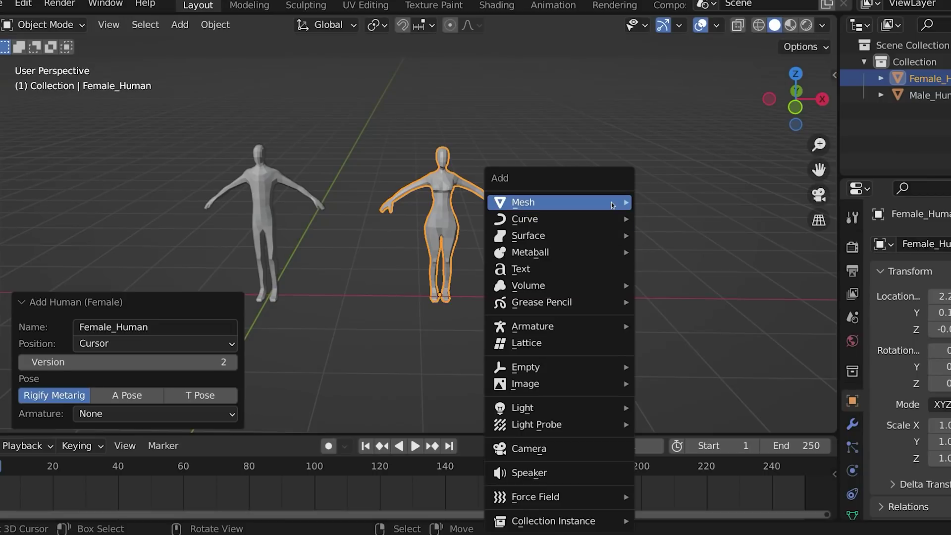
{"action": "left_click", "coordinate": [838, 479]}
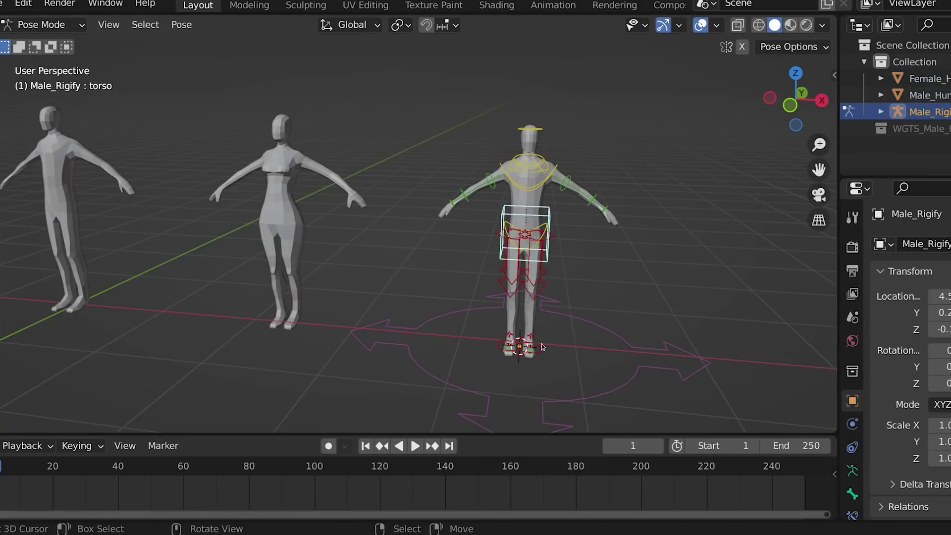
{"action": "right_click", "coordinate": [542, 346]}
{"action": "middle_click_drag", "start_coordinate": [541, 345], "coordinate": [540, 227], "text": "shift"}
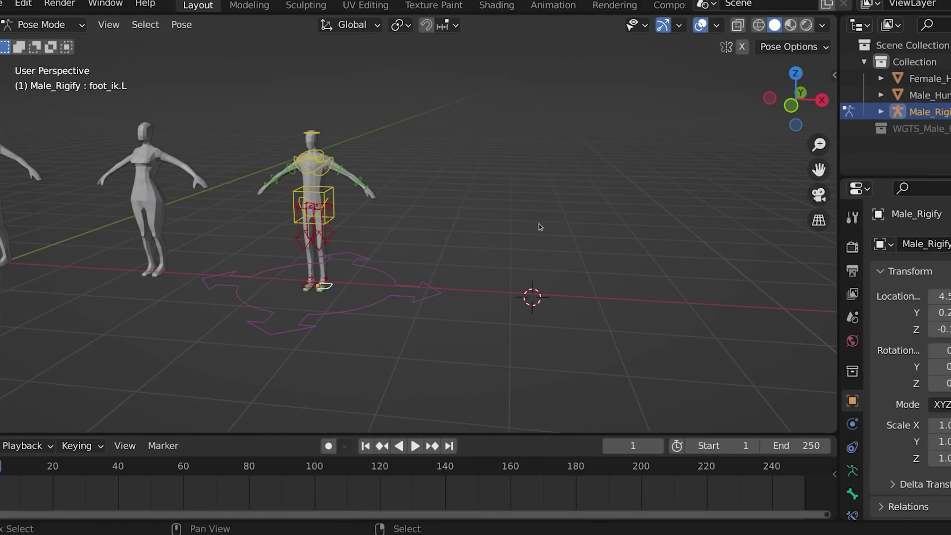
{"action": "key", "text": "shift+a"}
{"action": "mouse_move", "coordinate": [540, 147]}
{"action": "mouse_move", "coordinate": [693, 342]}
{"action": "left_click", "coordinate": [806, 382]}
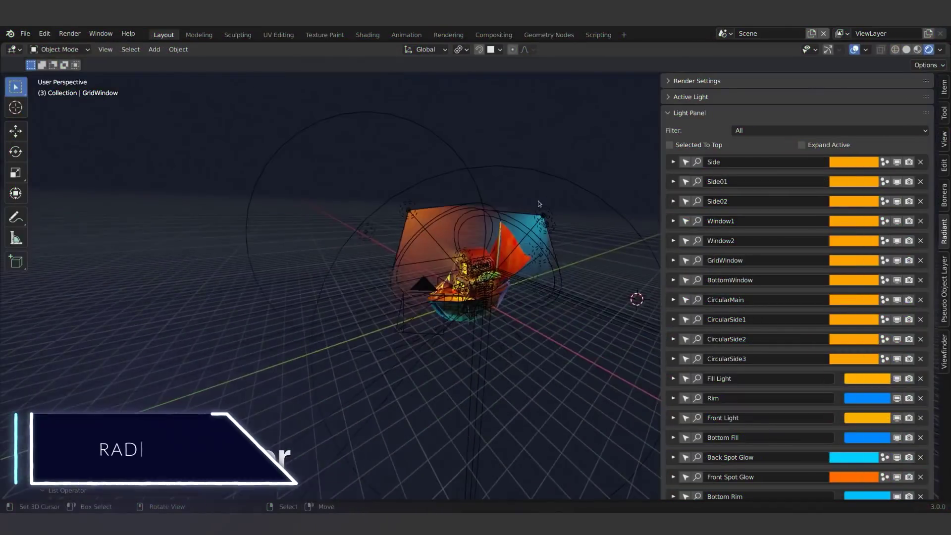
Make Side02 active, fly to the Side and window lights, and unhide Fill Light.
{"action": "left_click", "coordinate": [686, 201]}
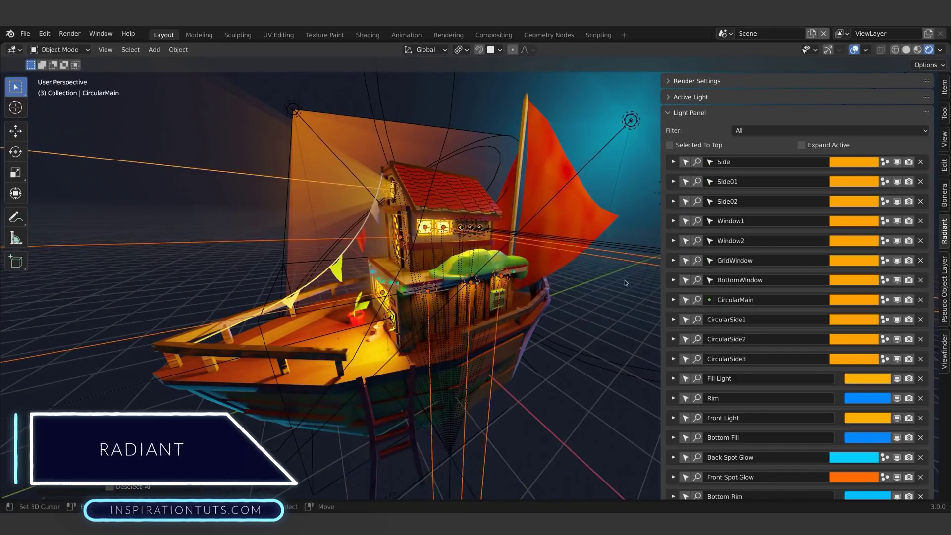
{"action": "left_click", "coordinate": [697, 162]}
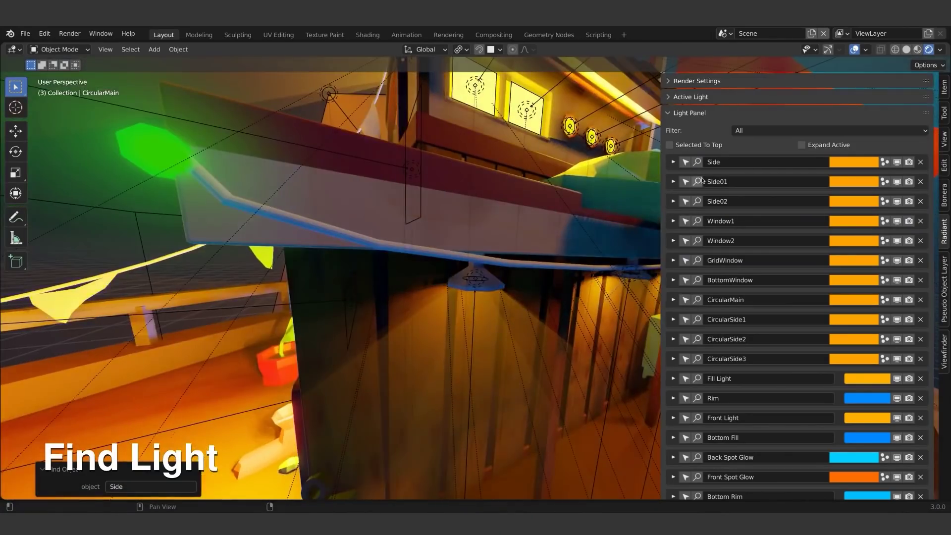
{"action": "left_click", "coordinate": [697, 221]}
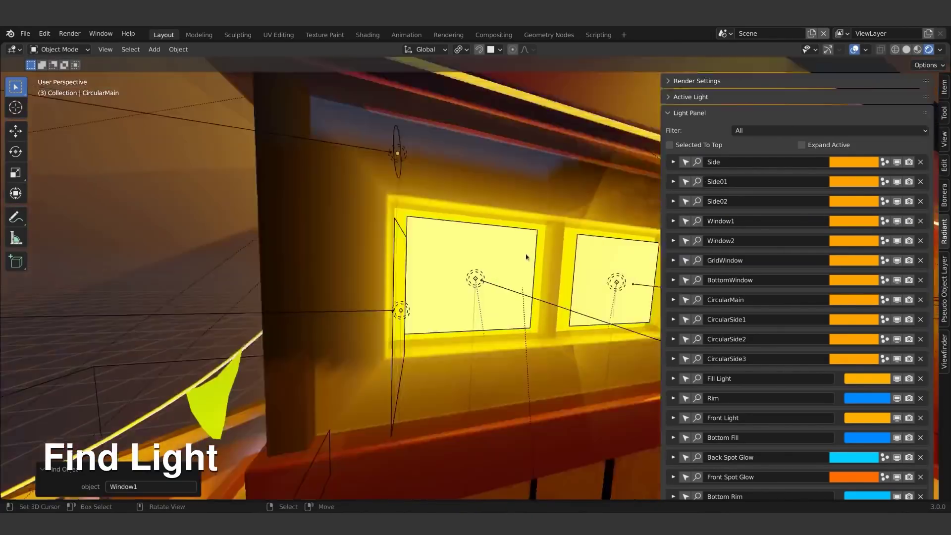
{"action": "left_click", "coordinate": [697, 241]}
{"action": "left_click", "coordinate": [697, 261]}
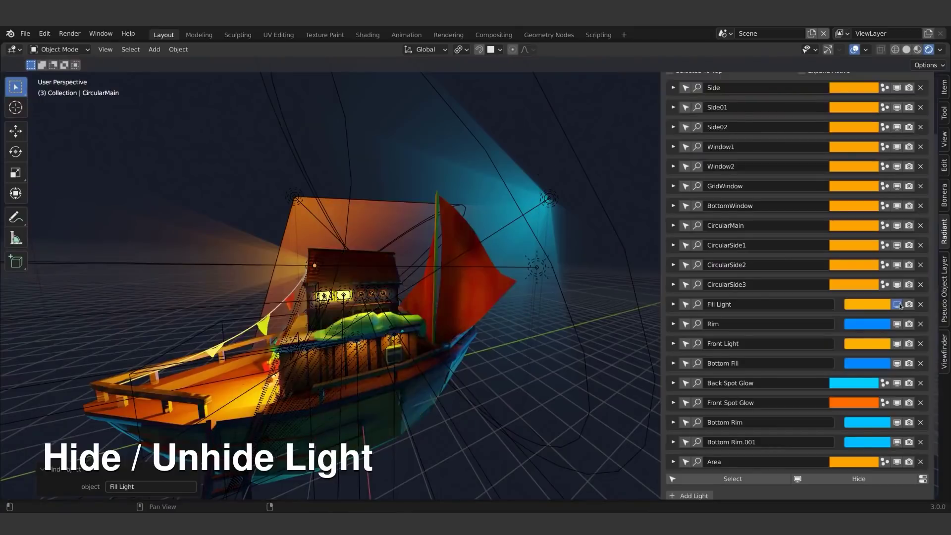
{"action": "left_click", "coordinate": [898, 305]}
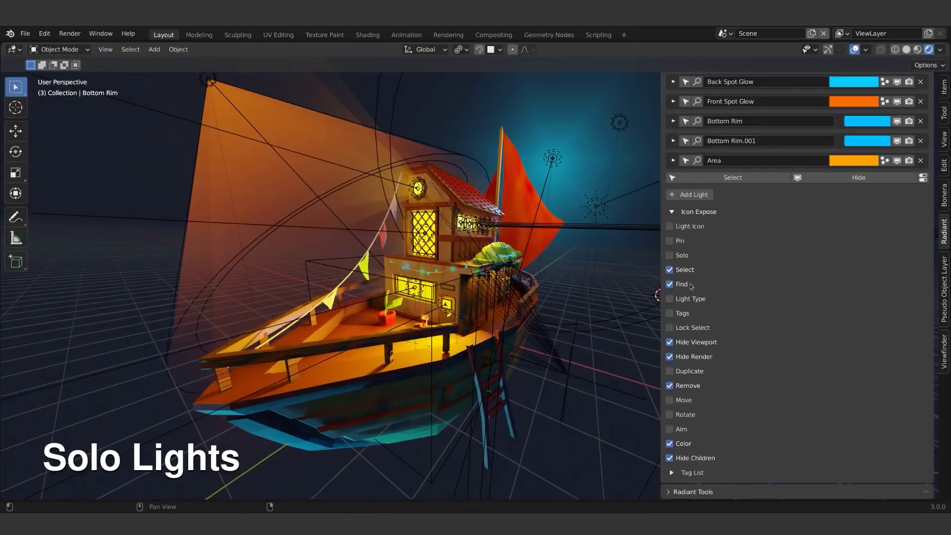
Solo the Side, a window and CircularMain lights in turn, then turn all lights back on.
{"action": "left_click", "coordinate": [689, 256]}
{"action": "scroll", "coordinate": [736, 341], "scroll_direction": "up", "scroll_amount": 10}
{"action": "scroll", "coordinate": [737, 341], "scroll_direction": "up", "scroll_amount": 5}
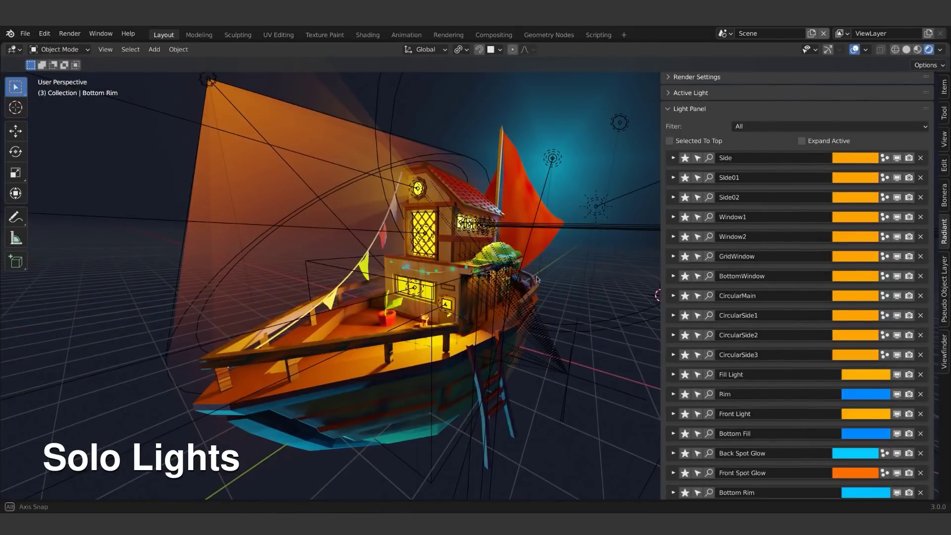
{"action": "left_click", "coordinate": [685, 158]}
{"action": "middle_click_drag", "start_coordinate": [545, 223], "coordinate": [619, 204]}
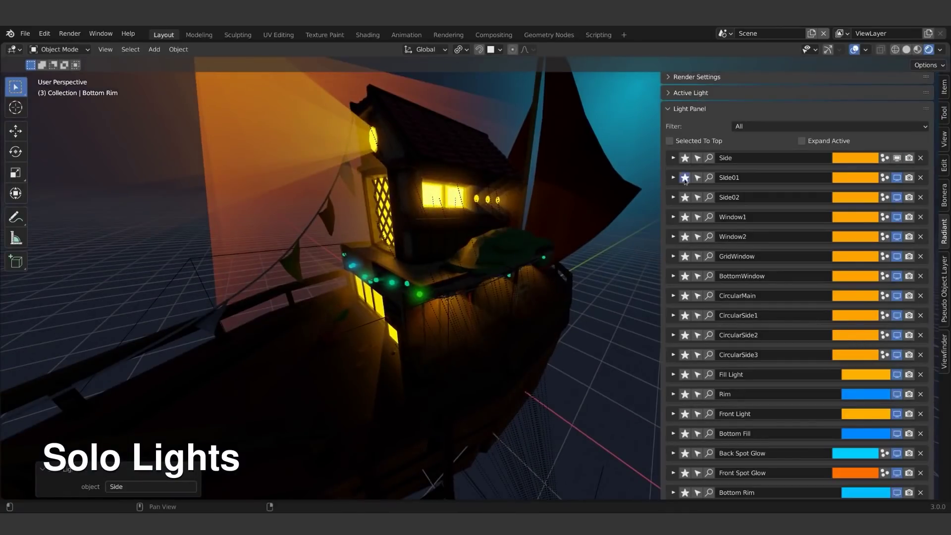
{"action": "left_click", "coordinate": [685, 256]}
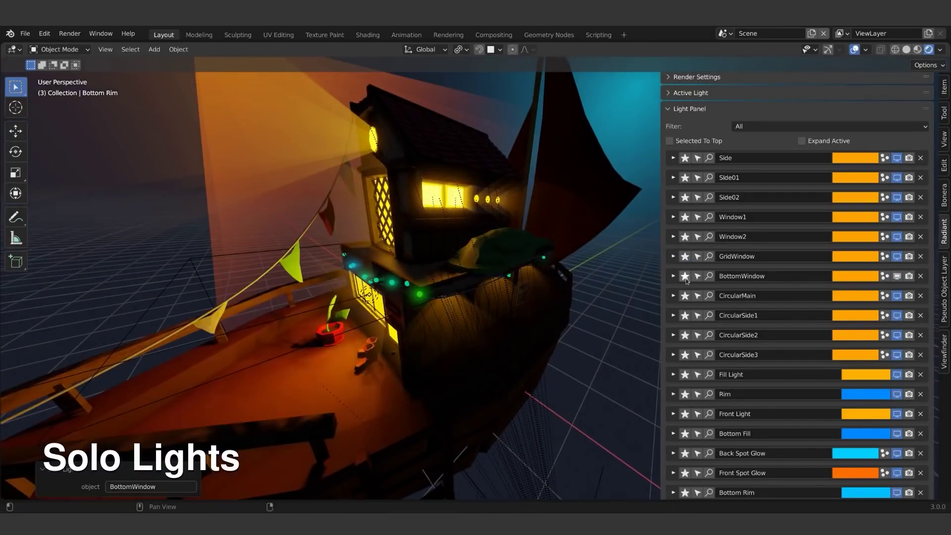
{"action": "left_click", "coordinate": [685, 296]}
{"action": "left_click", "coordinate": [686, 335], "text": "shift"}
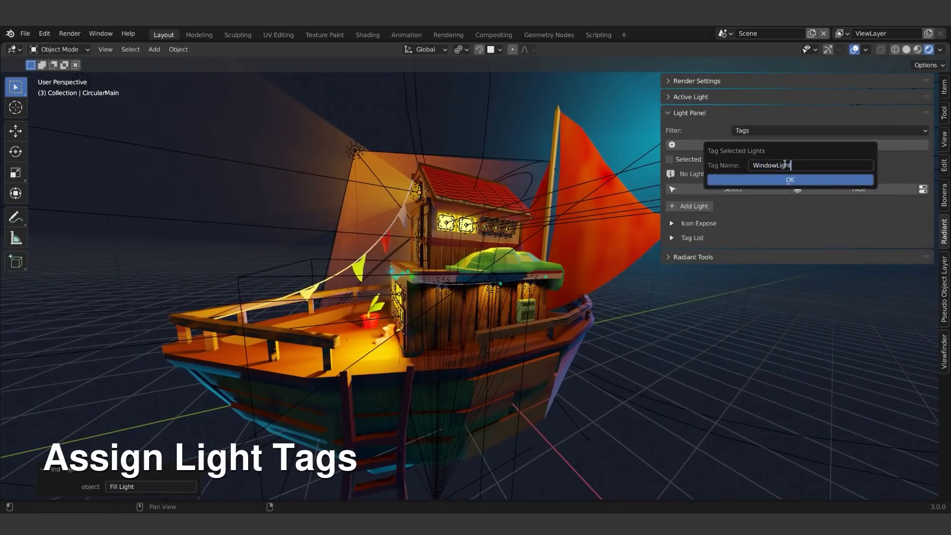
Give the selected lights the WindowLights tag and add a new point light.
{"action": "type", "text": "s"}
{"action": "key", "text": "Return"}
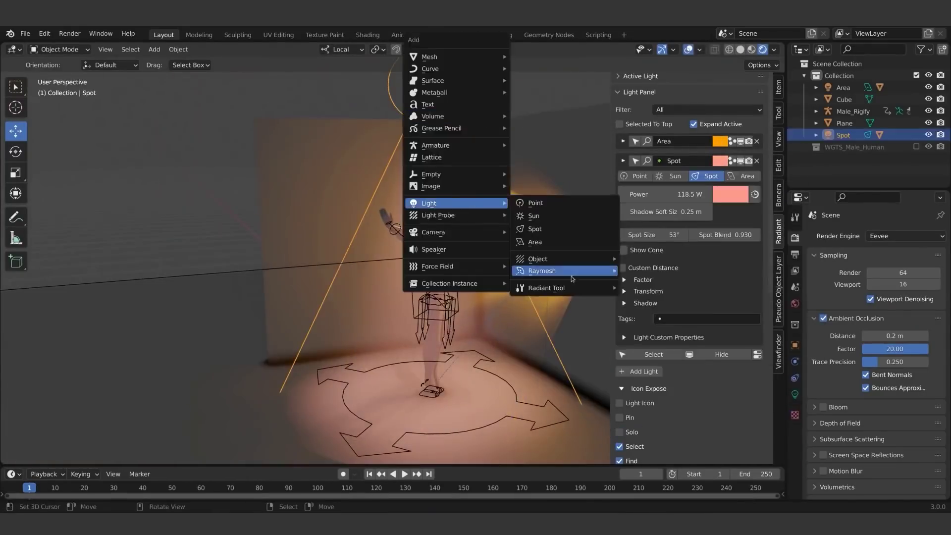
{"action": "left_click", "coordinate": [515, 252]}
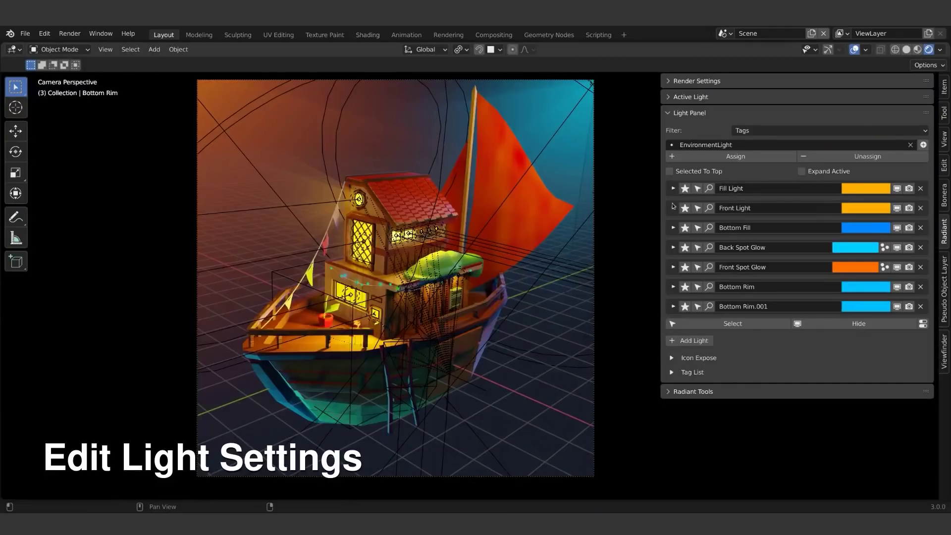
Set the Front Light's power to 1000 W and show its Factor and Shadow settings.
{"action": "left_click", "coordinate": [673, 208]}
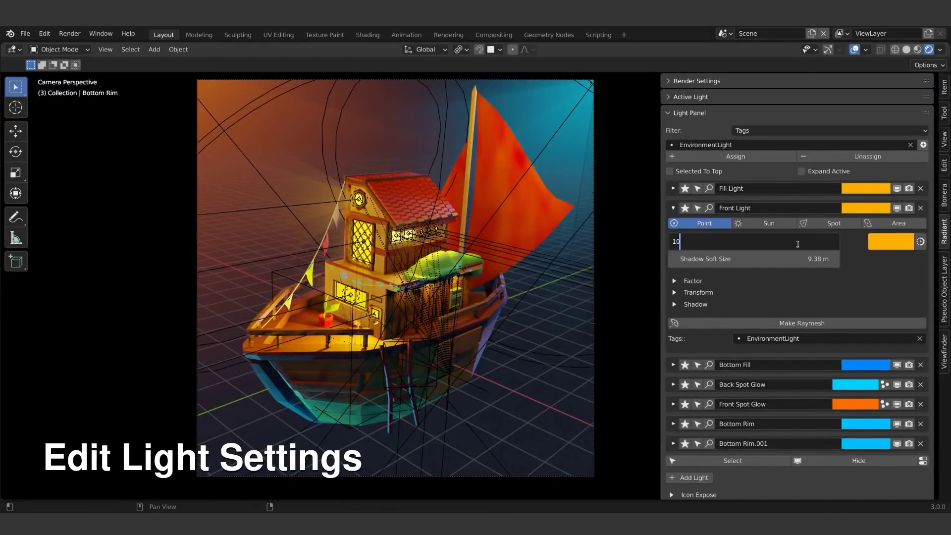
{"action": "left_click", "coordinate": [693, 282]}
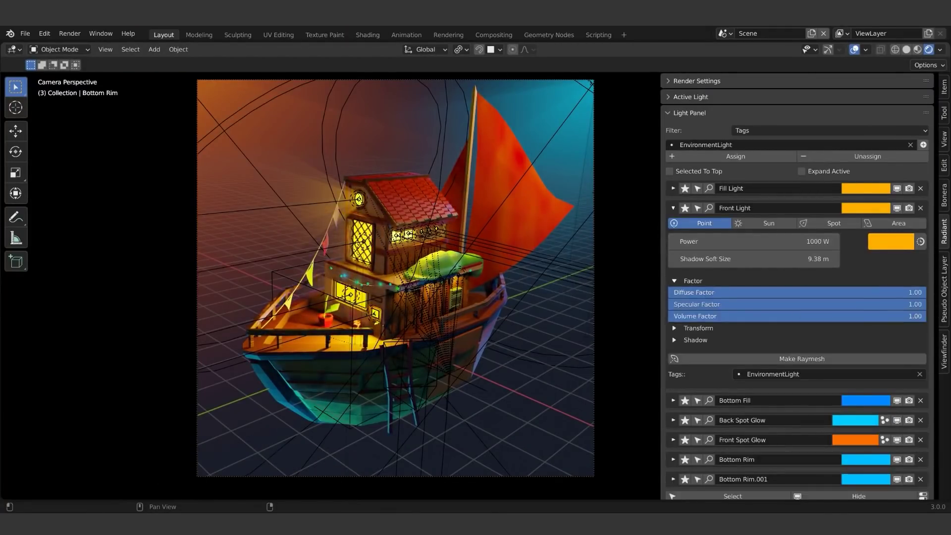
{"action": "left_click", "coordinate": [696, 340], "text": "ctrl"}
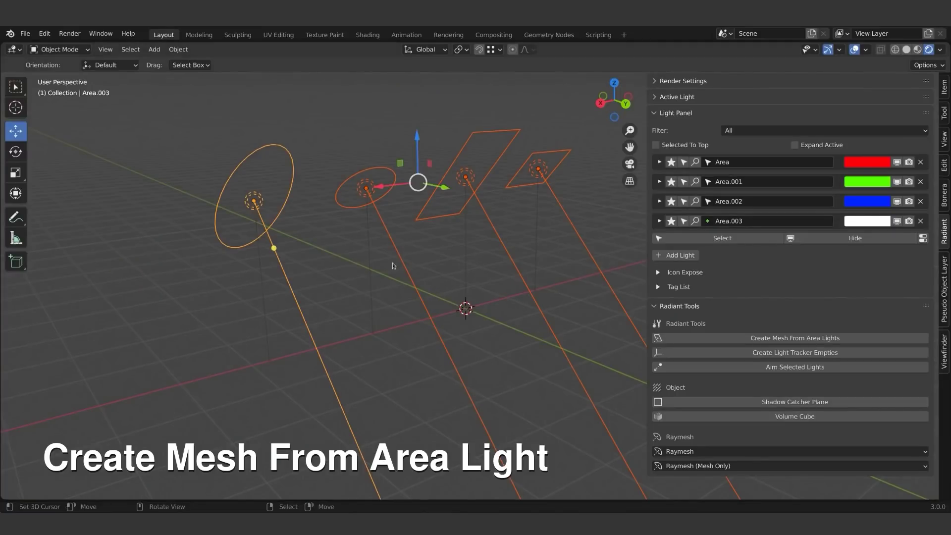
Turn all four area lights into coloured meshes with Create Mesh From Area Lights.
{"action": "key", "text": "a"}
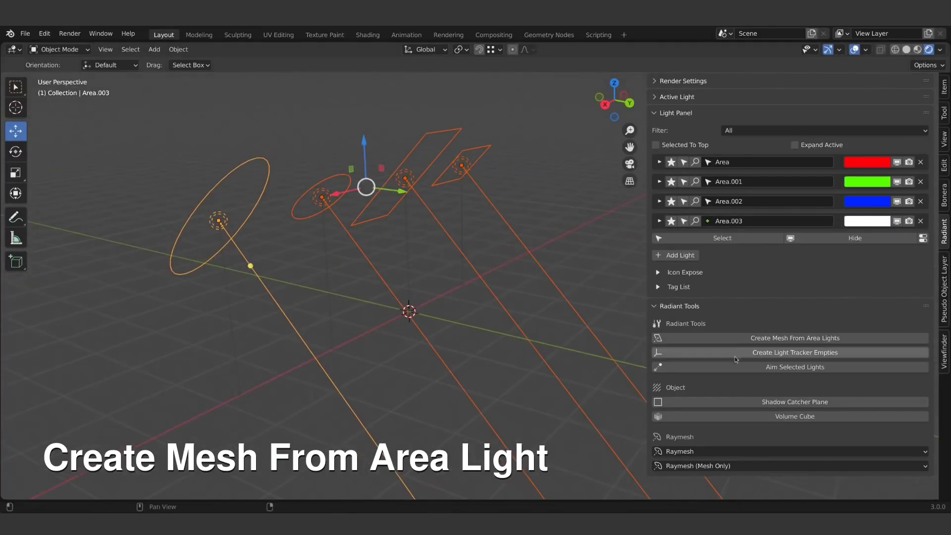
{"action": "left_click", "coordinate": [739, 339]}
{"action": "left_click", "coordinate": [724, 480]}
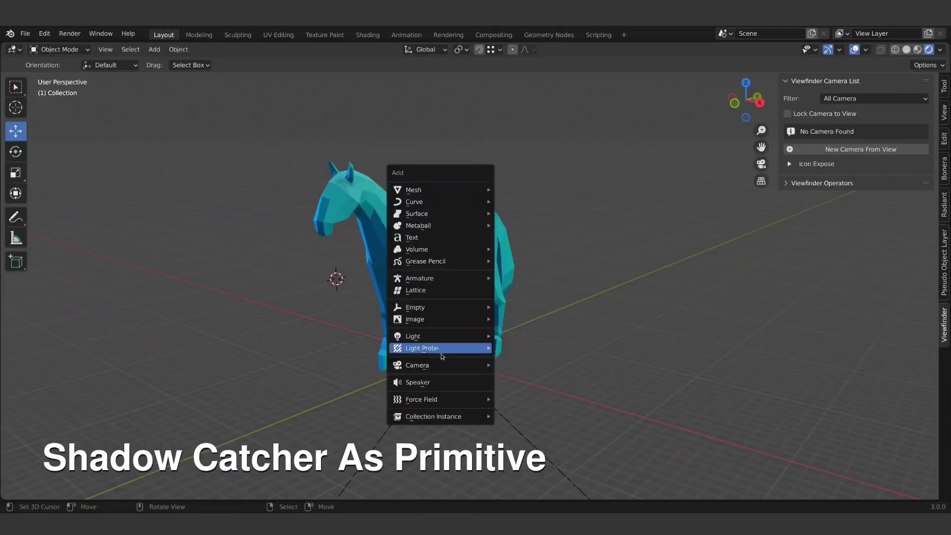
Add a scaled-up shadow catcher plane under the horse, then bring up the volume cube option.
{"action": "left_click", "coordinate": [439, 348]}
{"action": "key", "text": "s"}
{"action": "left_click", "coordinate": [538, 331]}
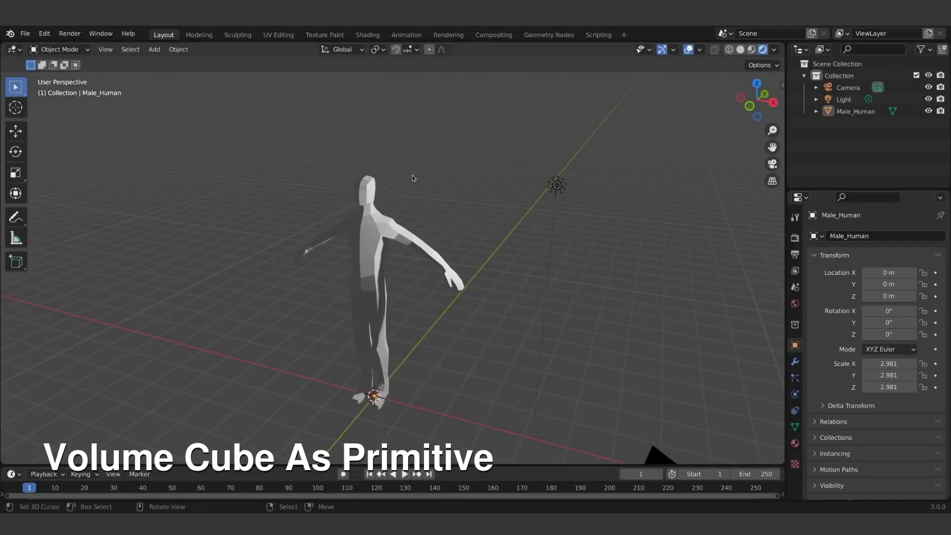
{"action": "key", "text": "shift+a"}
{"action": "mouse_move", "coordinate": [382, 322]}
{"action": "mouse_move", "coordinate": [478, 378]}
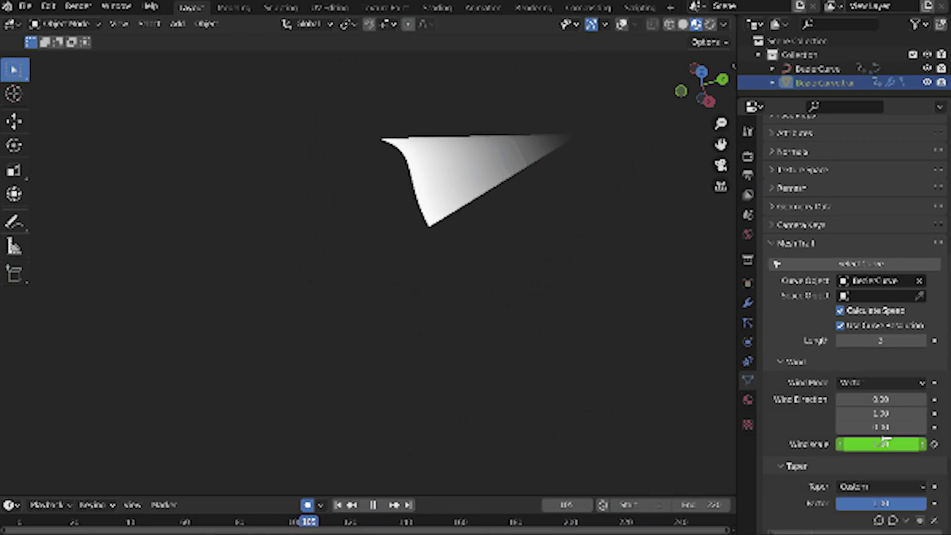
Delete the cube and add a Bezier curve at the origin.
{"action": "scroll", "coordinate": [852, 433], "scroll_direction": "down", "scroll_amount": 6}
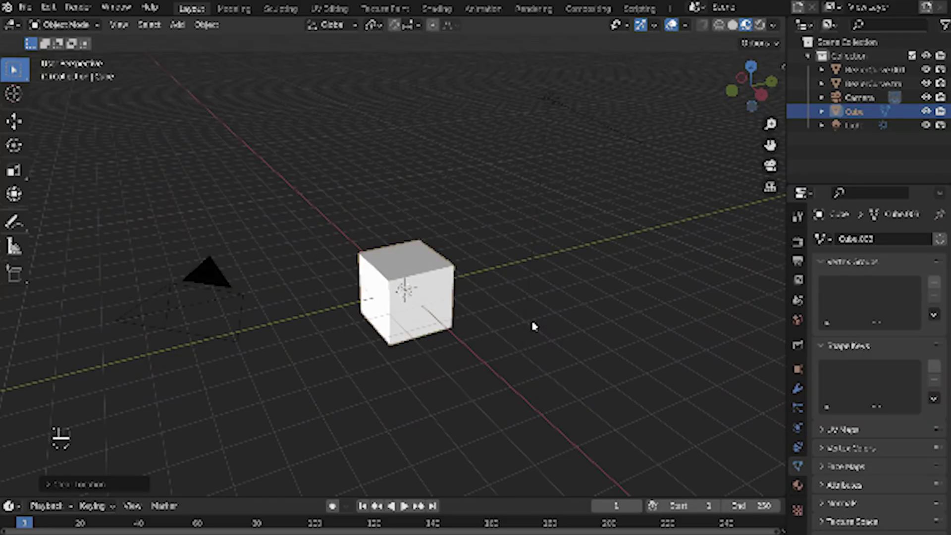
{"action": "left_click", "coordinate": [605, 282]}
{"action": "key", "text": "shift+a"}
{"action": "left_click", "coordinate": [540, 239]}
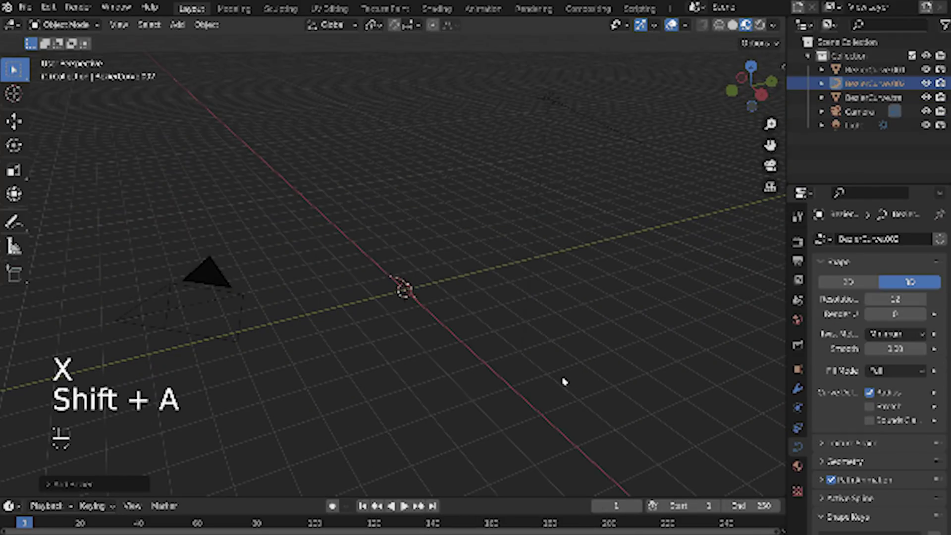
Generate a simple mesh trail from the curve, then move and rotate it during playback.
{"action": "left_click", "coordinate": [735, 378]}
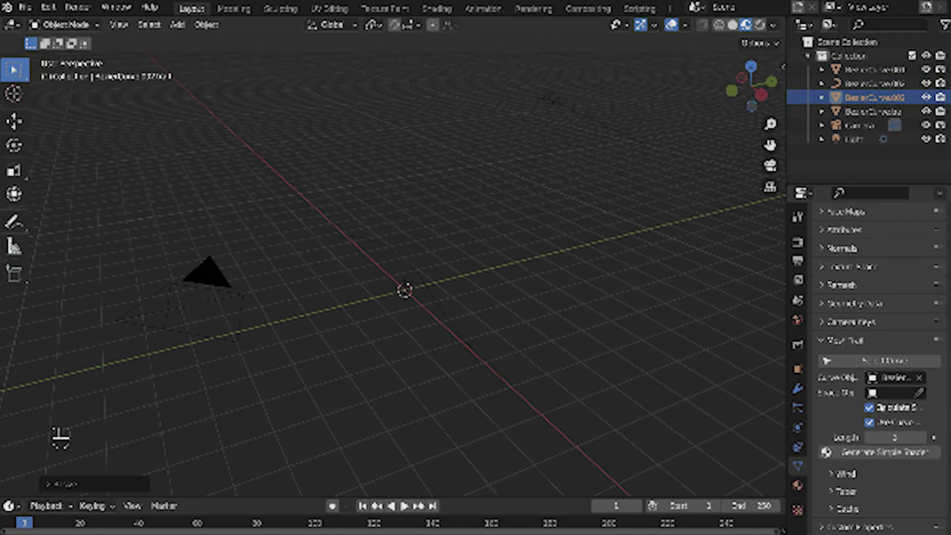
{"action": "left_click", "coordinate": [868, 453]}
{"action": "key", "text": "space"}
{"action": "key", "text": "g"}
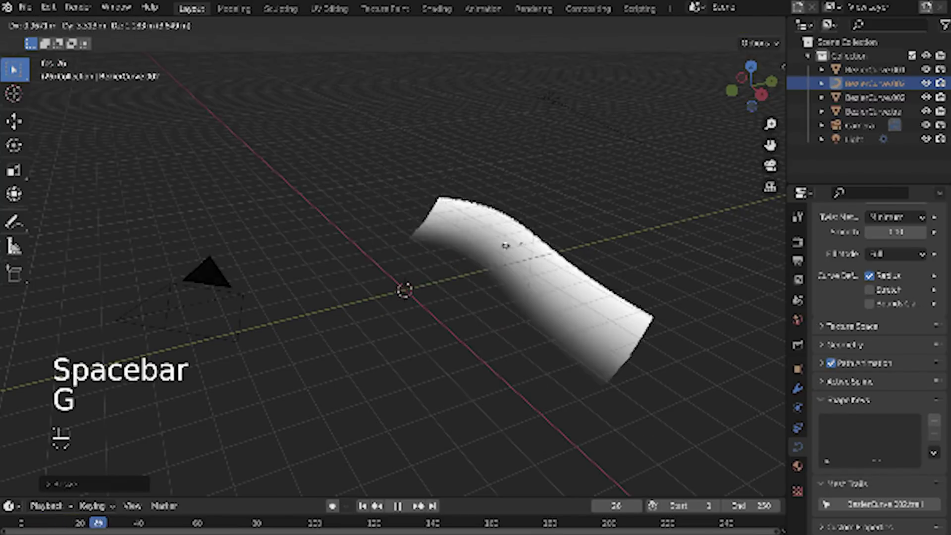
{"action": "key", "text": "g"}
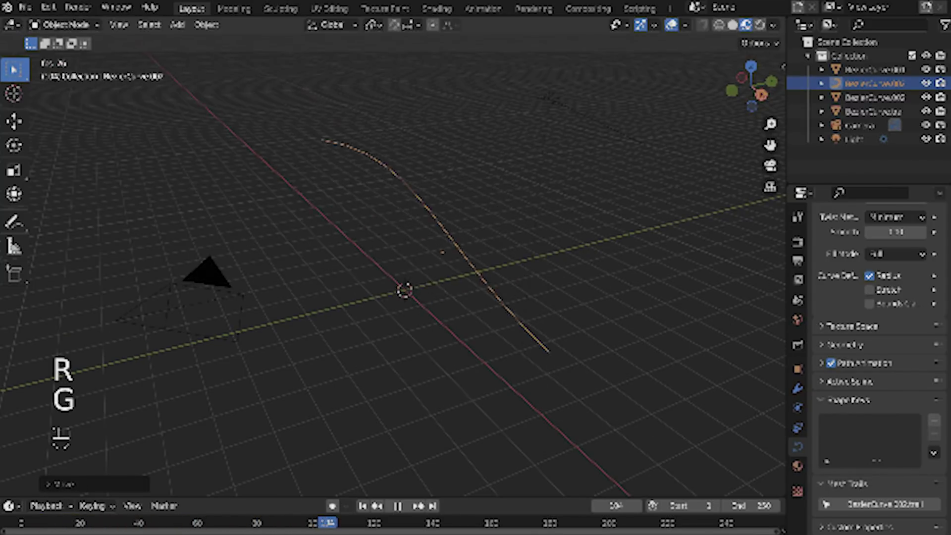